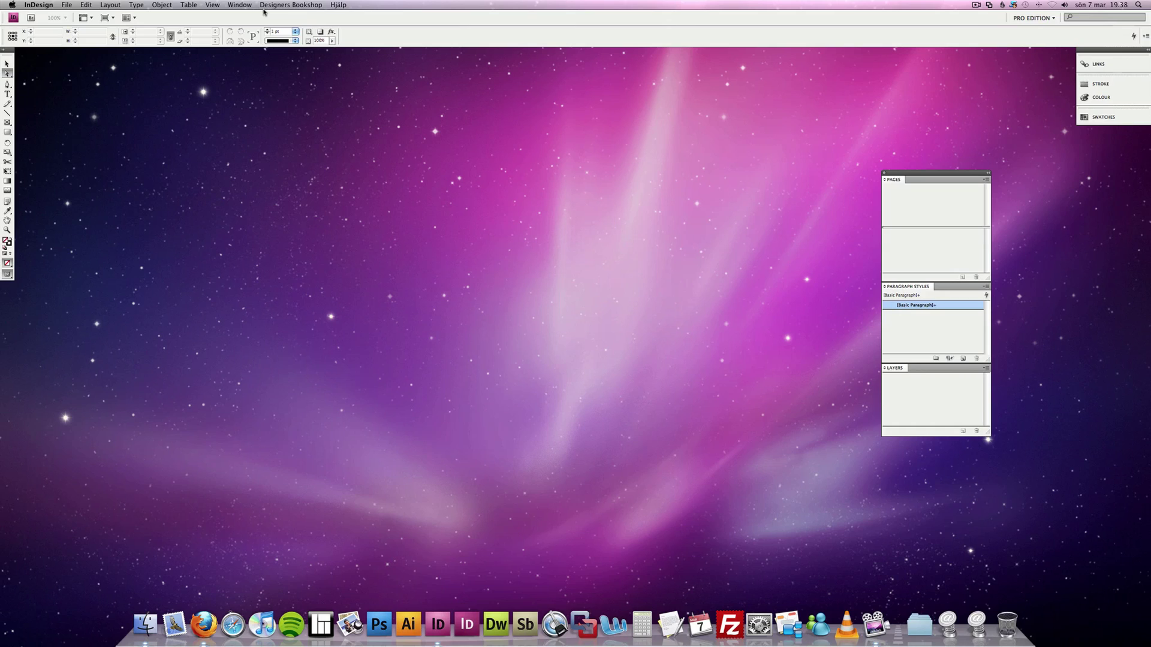
Launch Grid Calculator Pro Edition to open a new 297 × 420 mm facing-page document.
left_click(305, 6)
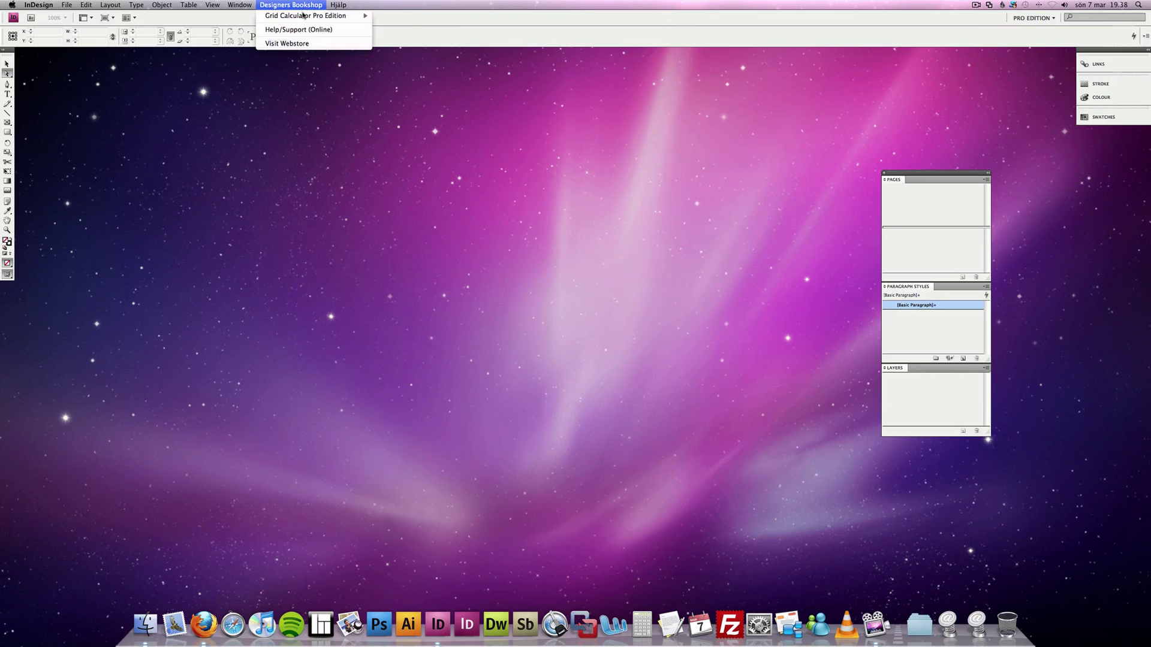
mouse_move(303, 16)
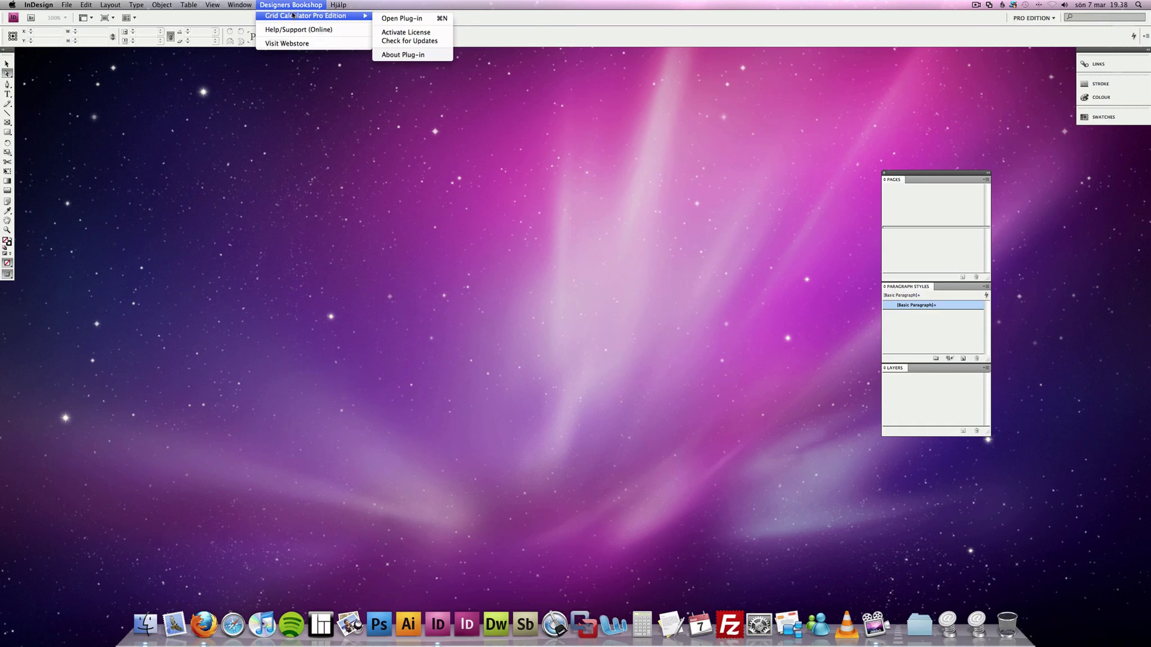
left_click(401, 18)
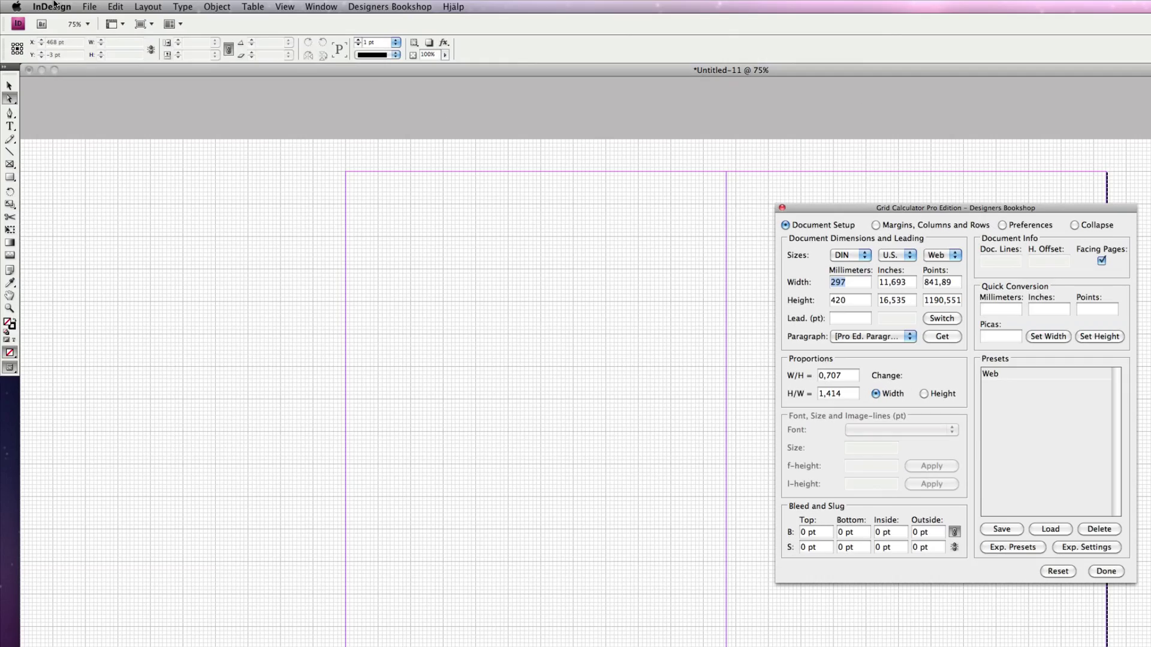
Check in Document Setup that the spread is A3 with facing pages, then cancel.
left_click(89, 6)
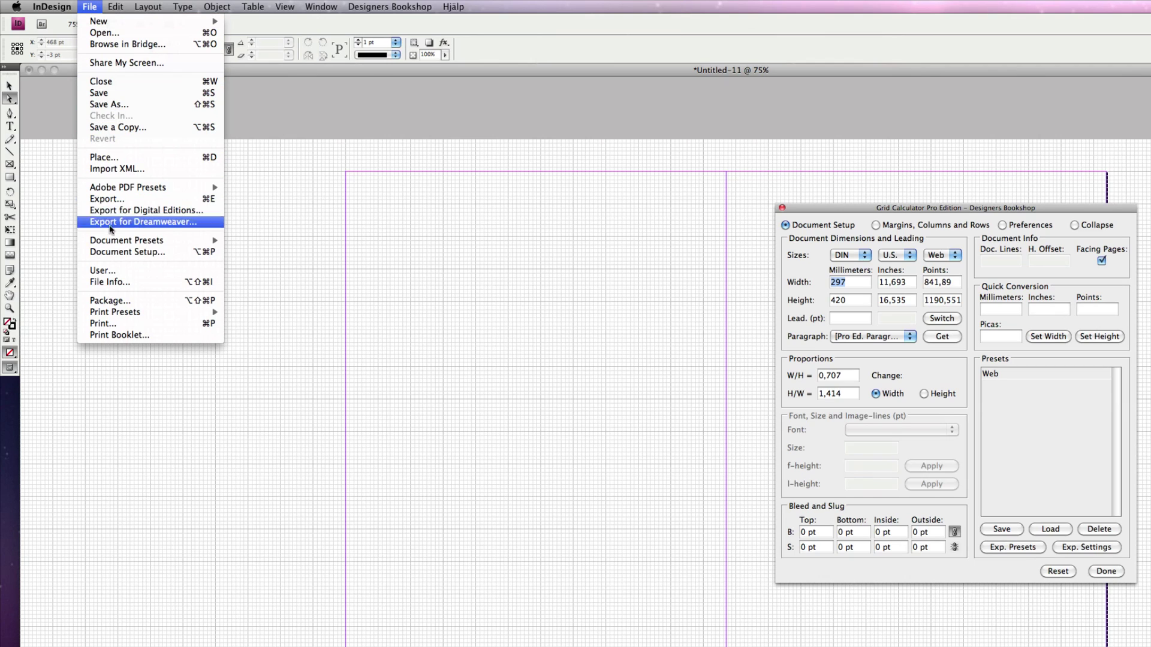
left_click(127, 252)
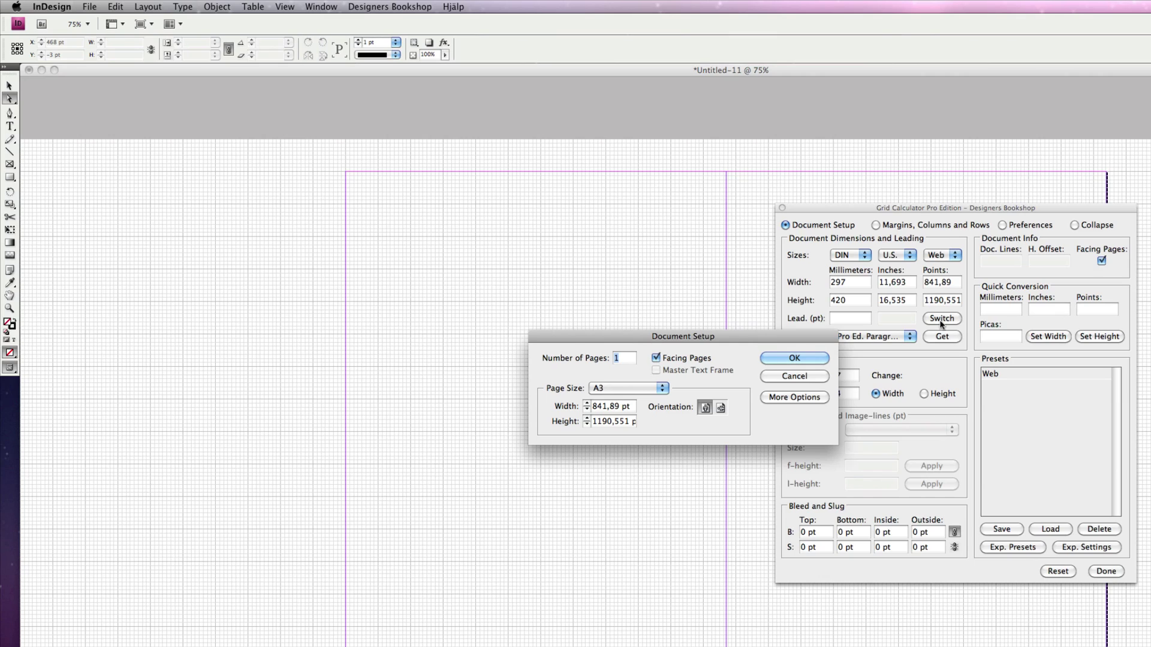
left_click(794, 376)
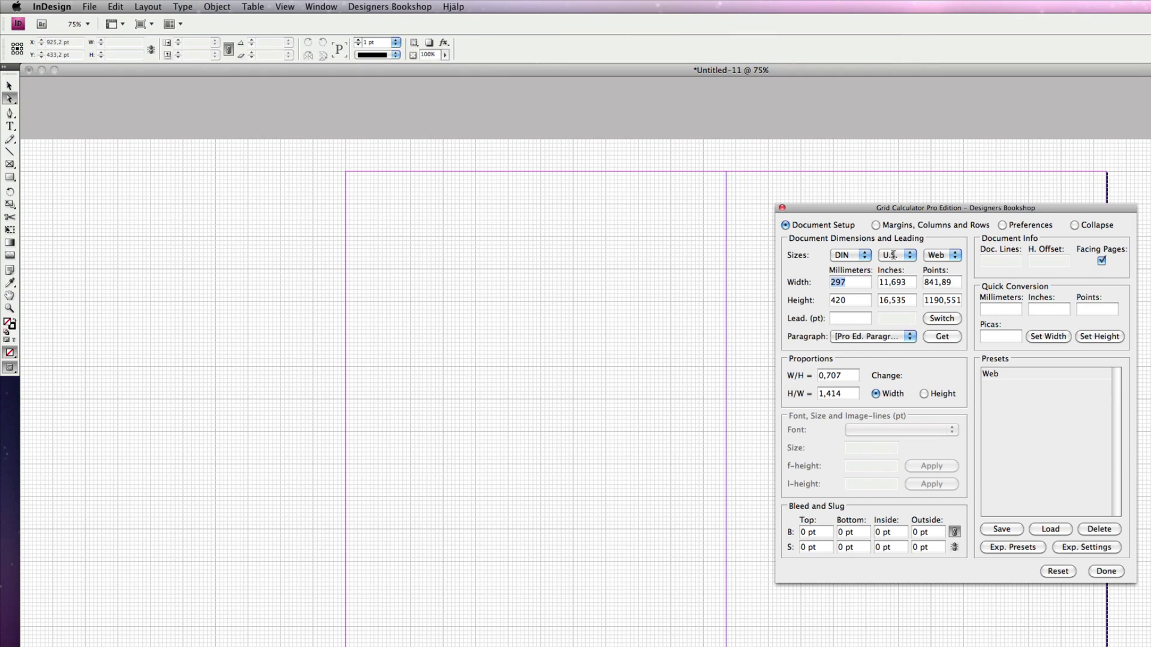
left_click_drag(903, 211, 831, 215)
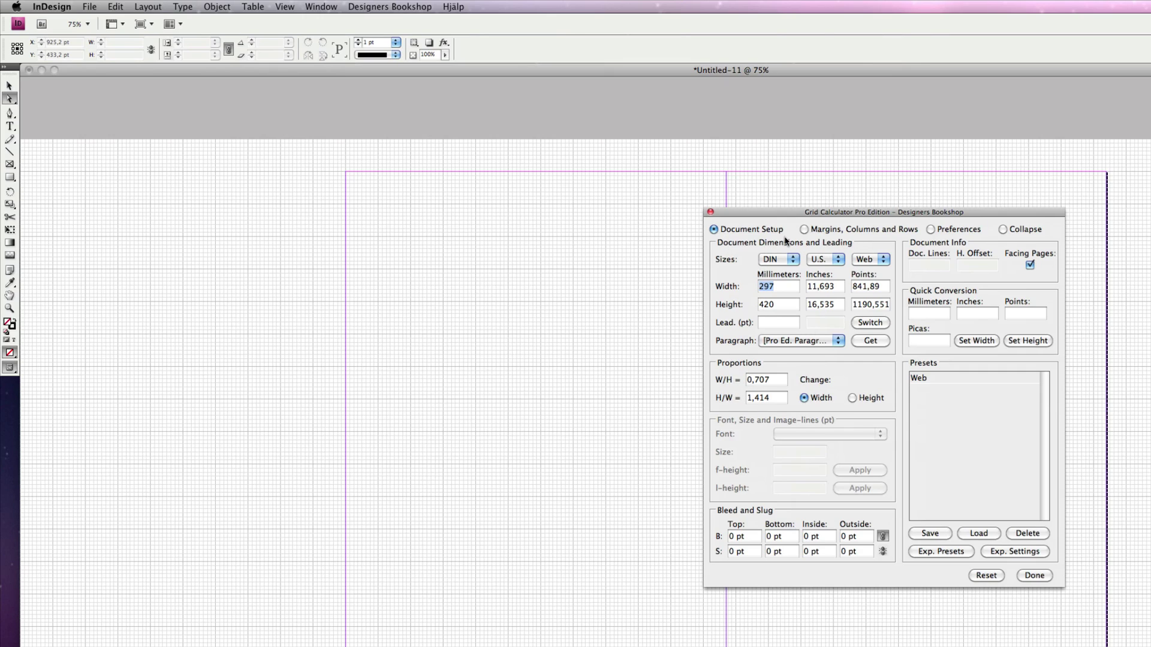
Review the DIN, U.S. and Web size lists, keeping the current size.
left_click(792, 259)
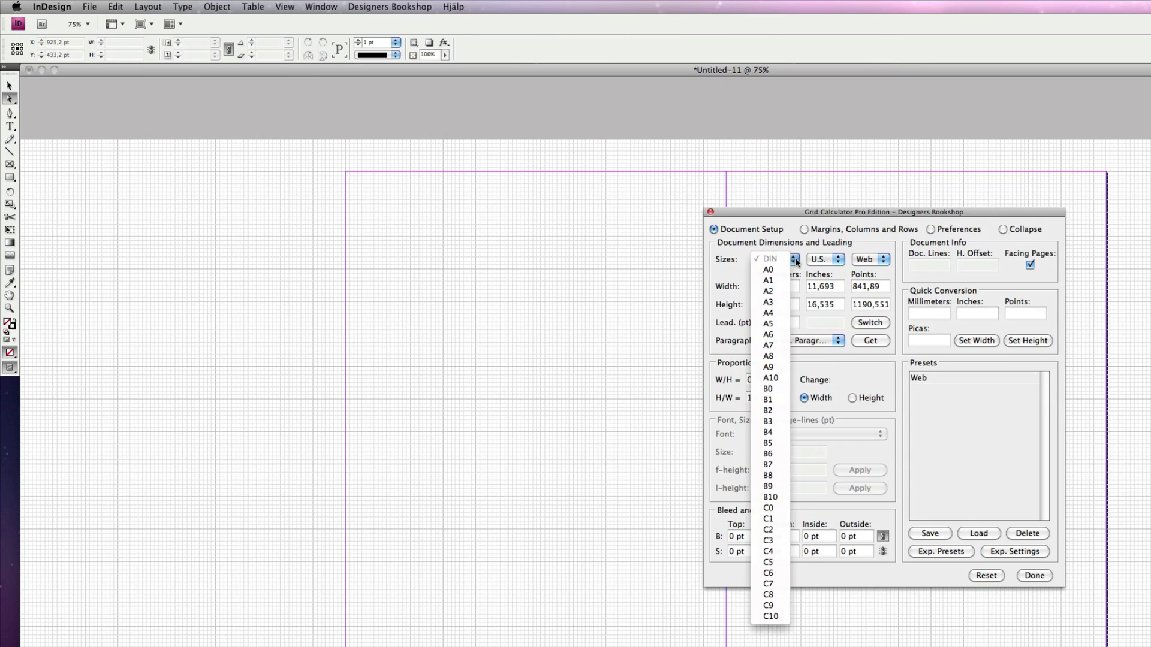
left_click(796, 261)
left_click(825, 259)
left_click(825, 259)
left_click(869, 262)
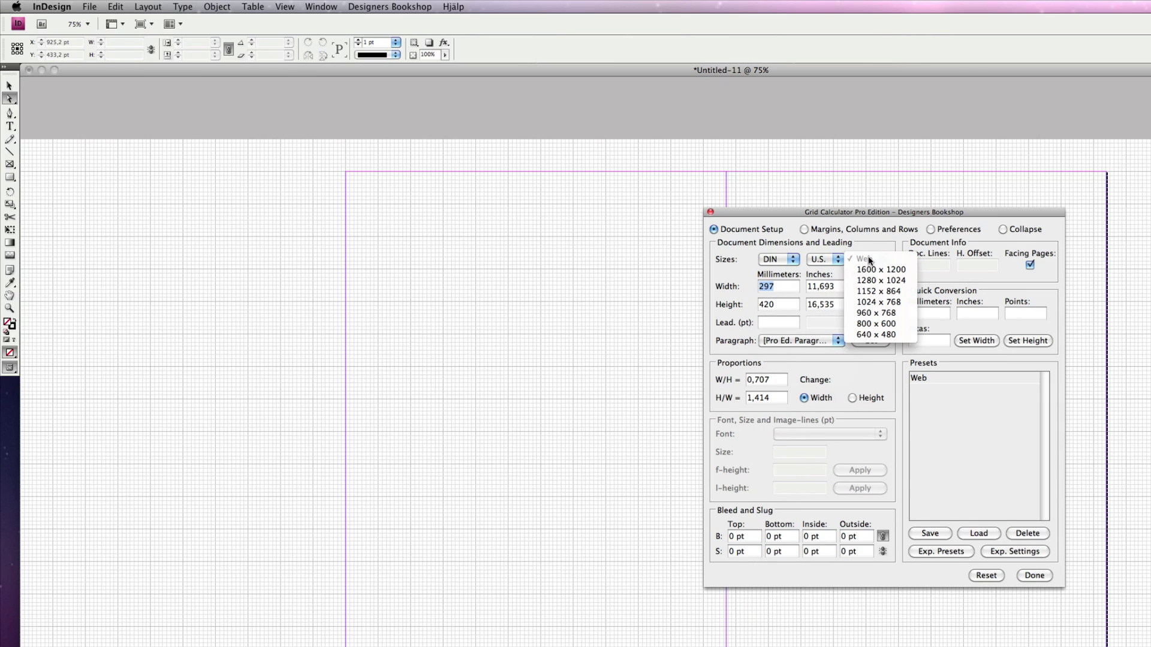
left_click(869, 261)
Set the grid leading to 12,5 pt, giving 95 document lines.
left_click(774, 321)
type("12,5")
key("Tab")
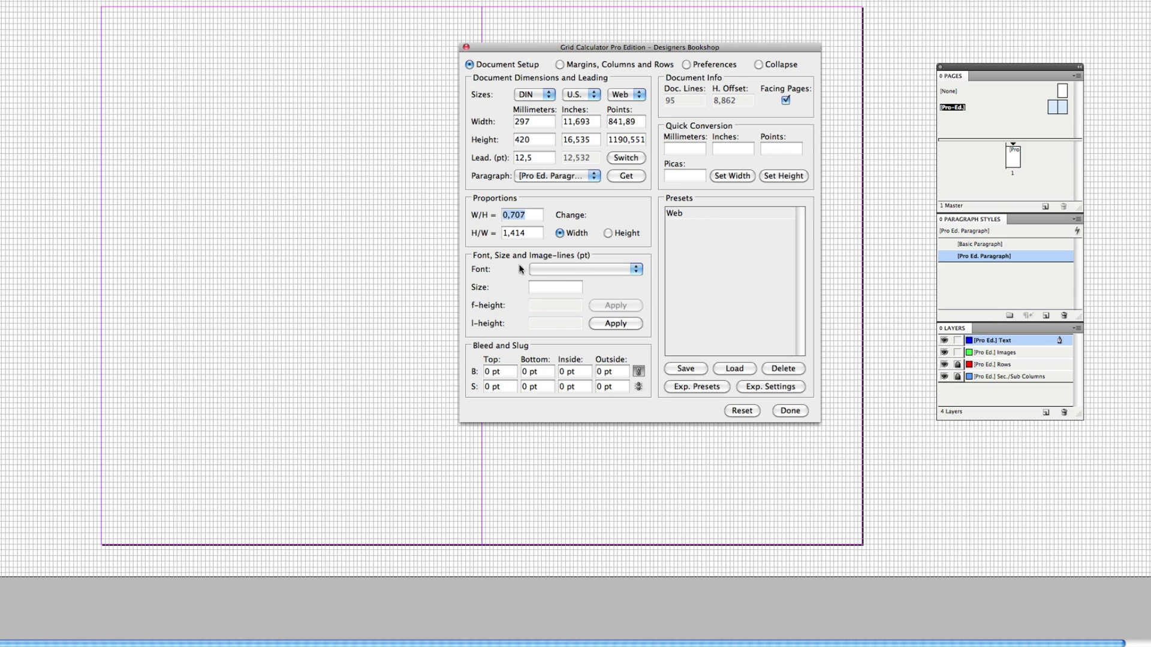
Choose Adobe Garamond Pro as the grid font and show the Margins, Columns and Rows settings.
left_click(605, 271)
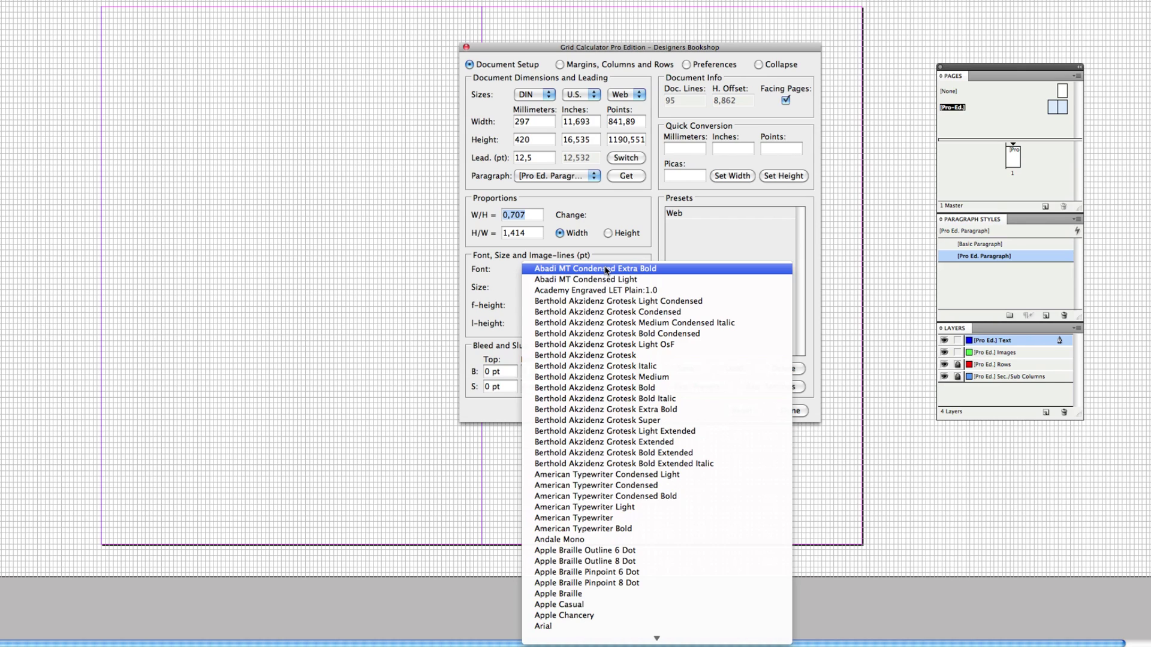
scroll(605, 271, "down", 10)
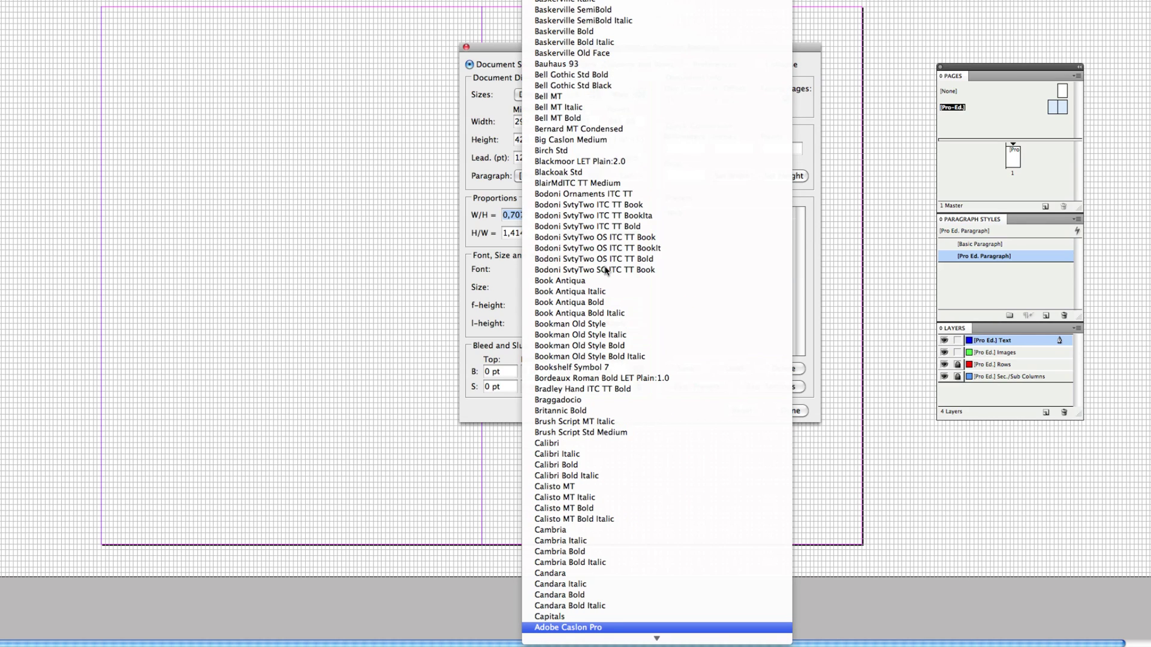
scroll(605, 271, "down", 8)
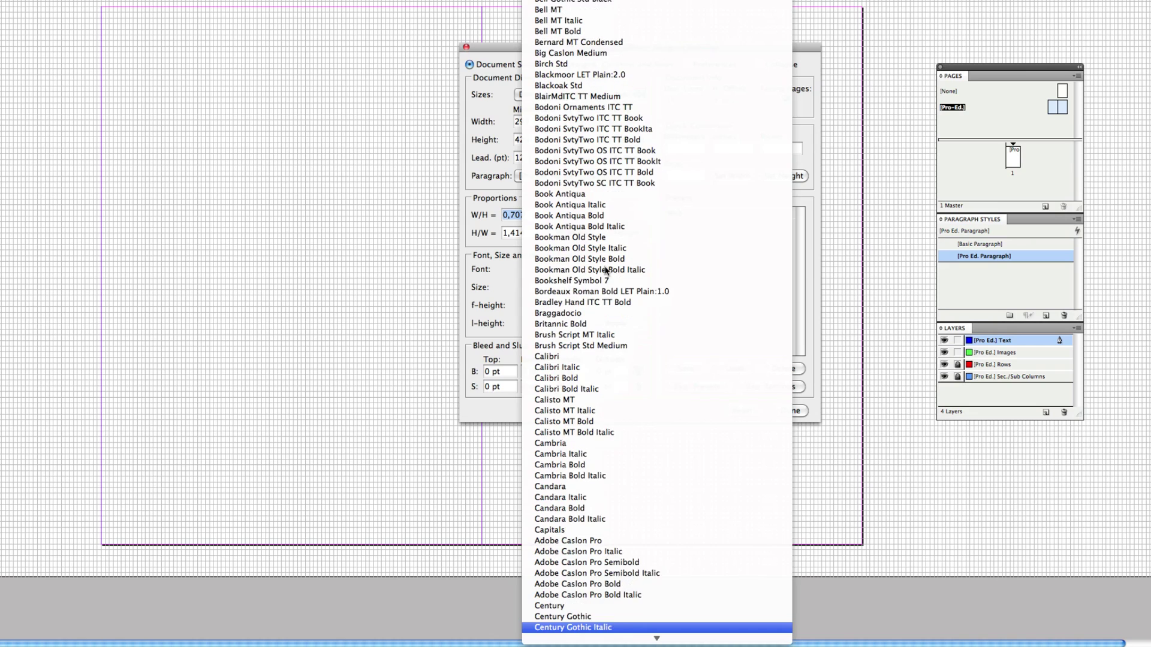
key("Down")
key("Down")
key("Down")
key("Down")
key("Down")
key("Down")
key("Down")
key("Down")
key("Down")
key("Down")
key("Down")
key("Down")
key("Down")
key("Down")
key("Down")
key("Down")
key("Down")
key("Down")
key("Down")
key("Down")
key("Down")
key("Down")
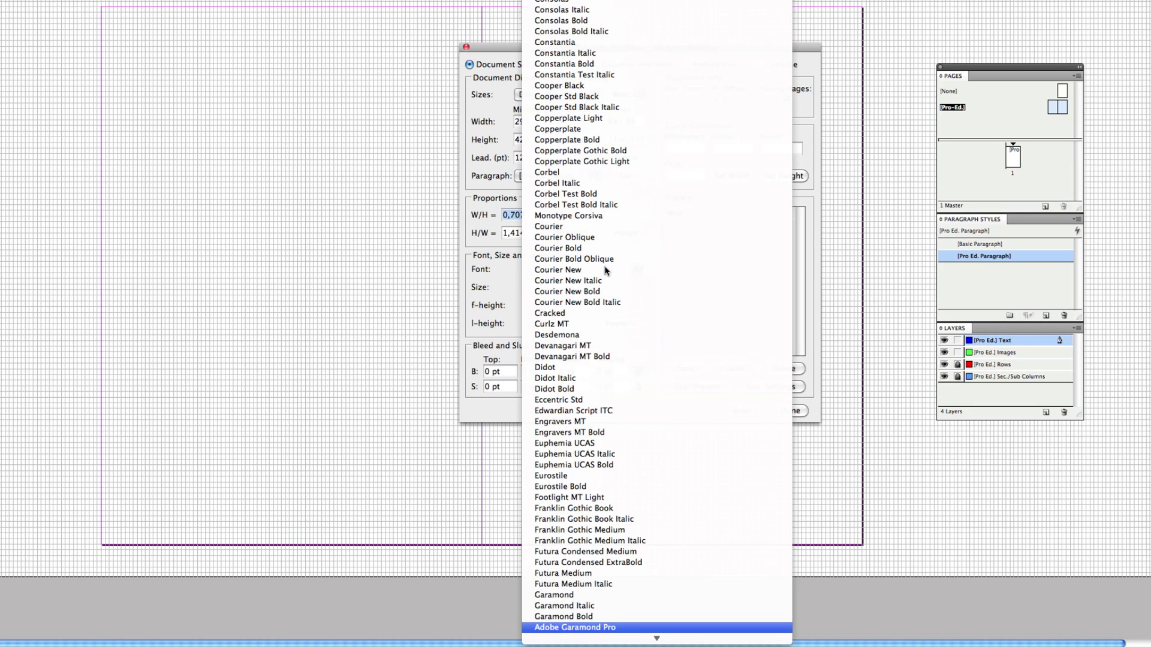
key("Return")
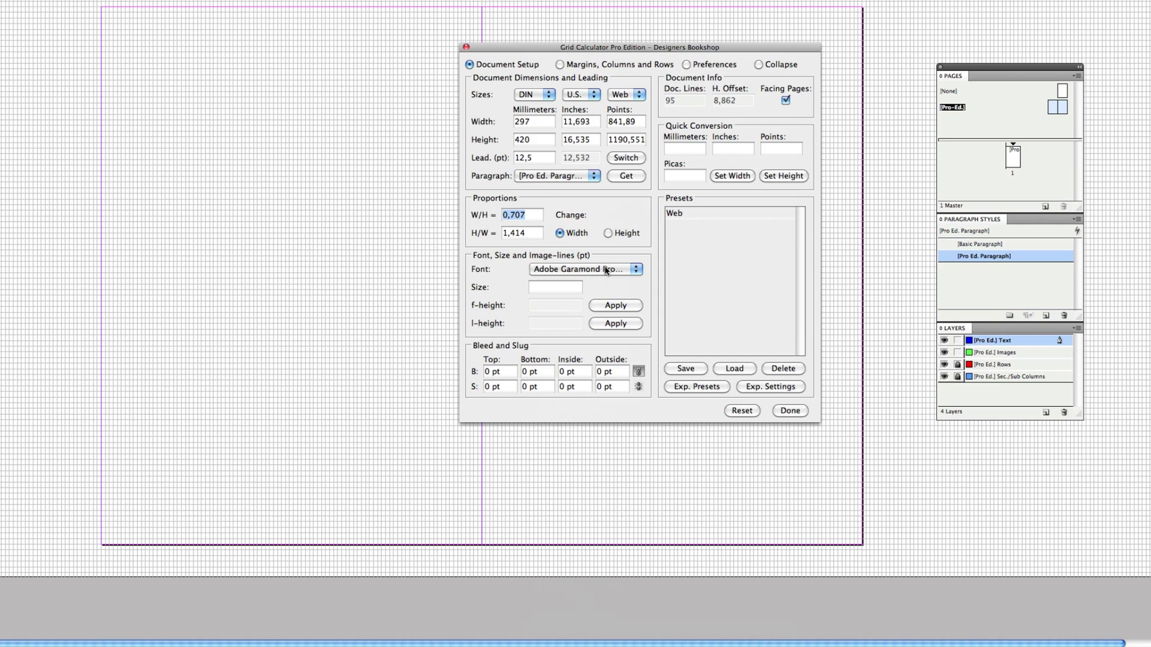
left_click(583, 67)
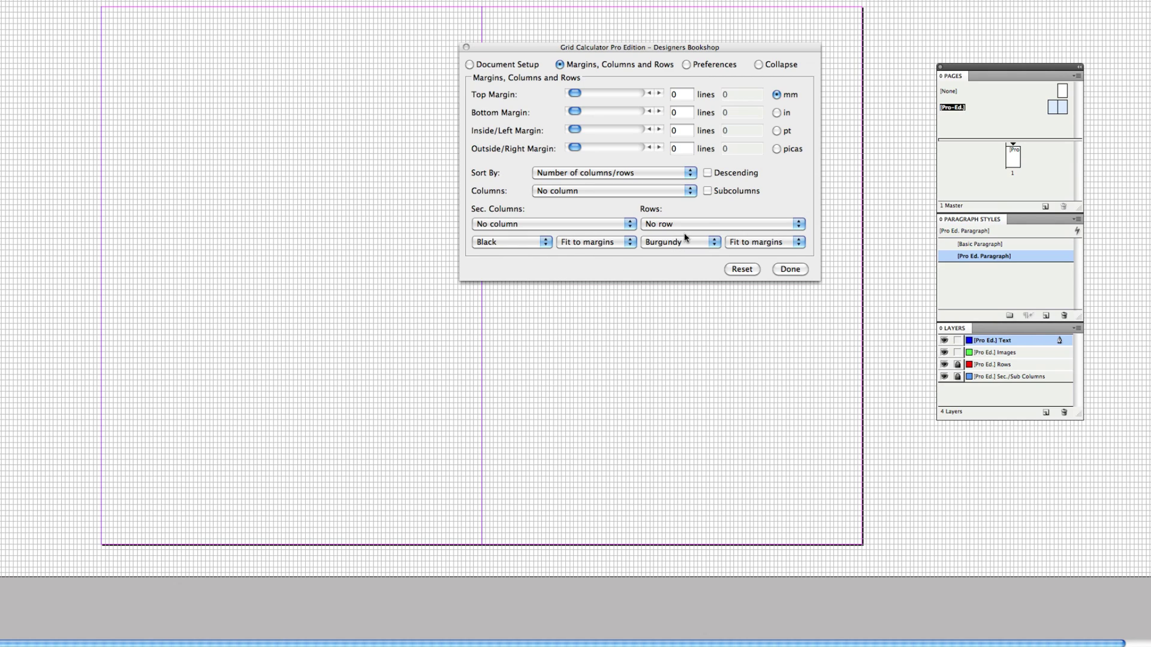
View the grid Preferences, collapse the plug-in window, then reopen Document Setup.
left_click(708, 62)
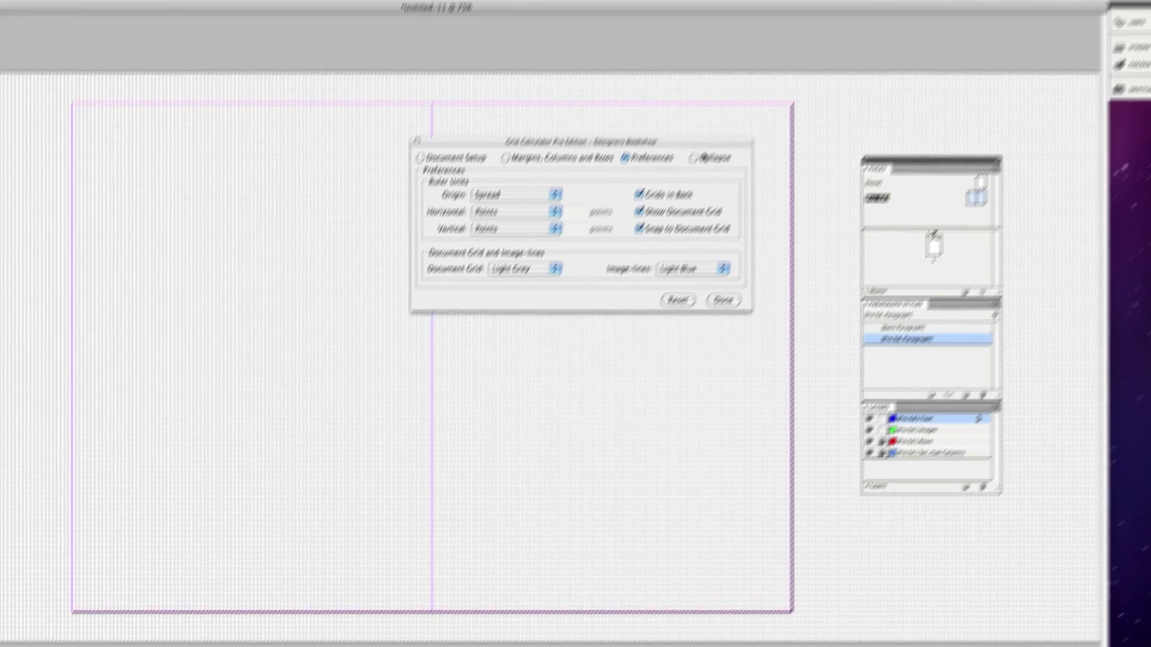
left_click(759, 64)
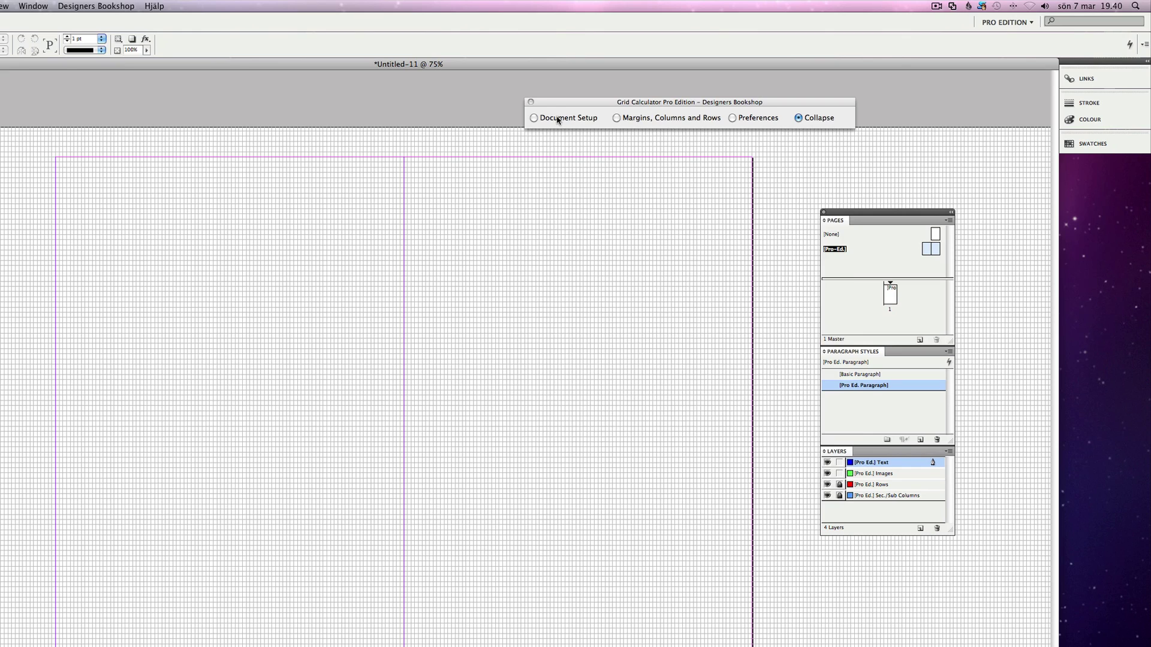
left_click(557, 118)
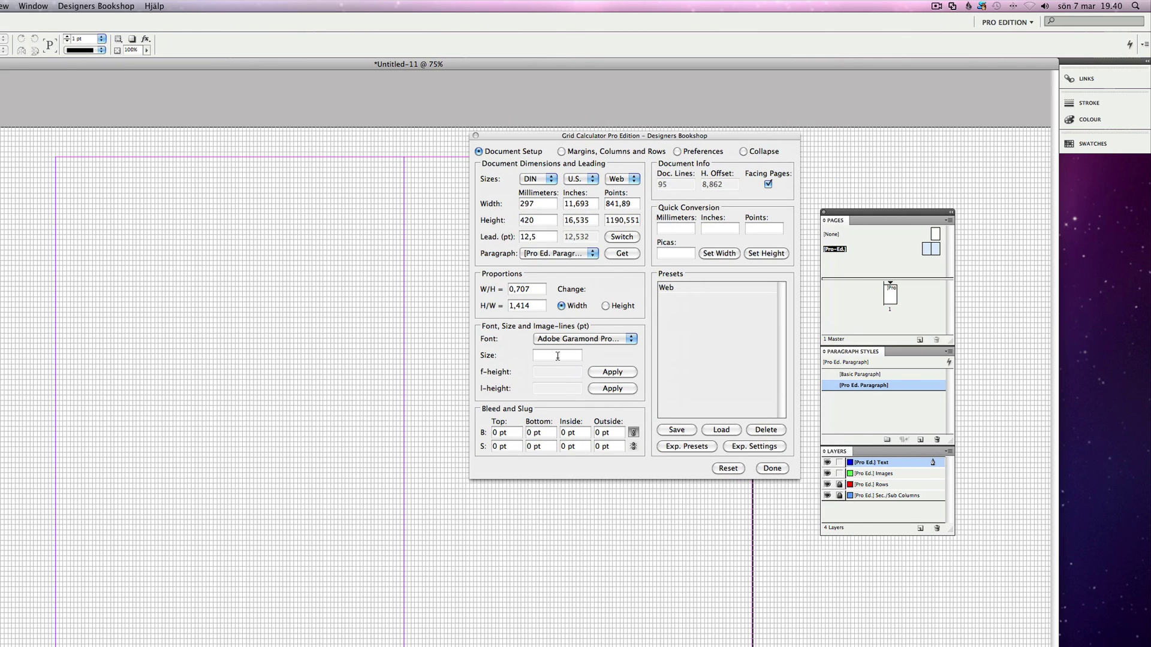
Set the font size to 10 pt and apply l-height image-lines at 7,289 pt.
left_click(558, 356)
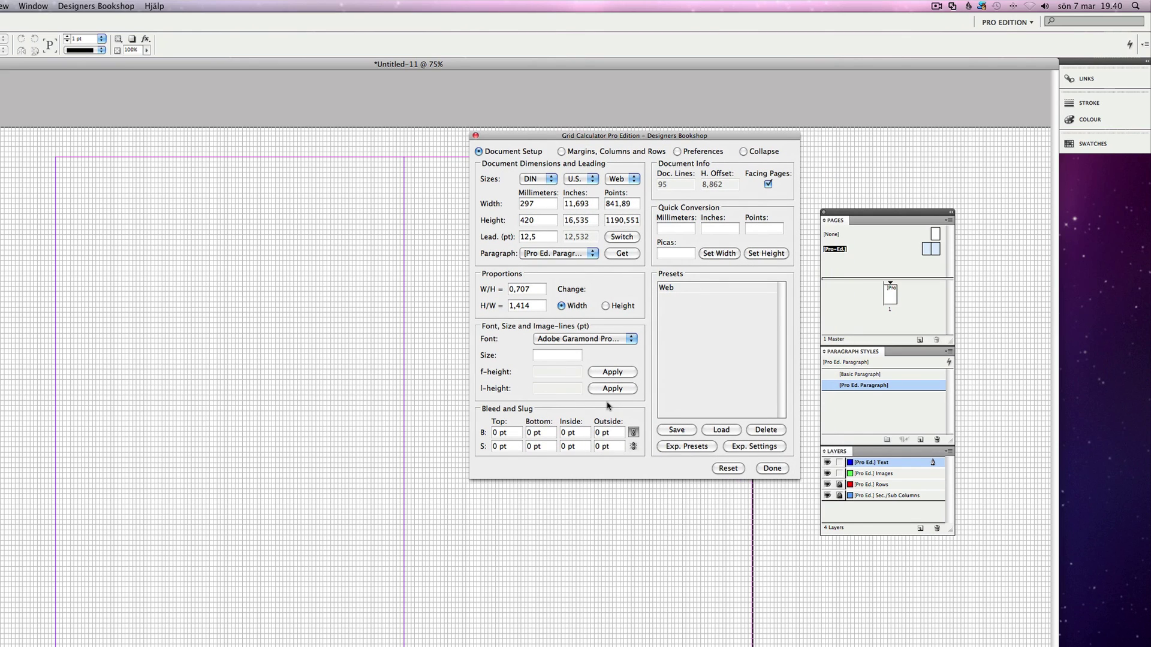
type("10")
key("Tab")
left_click(612, 391)
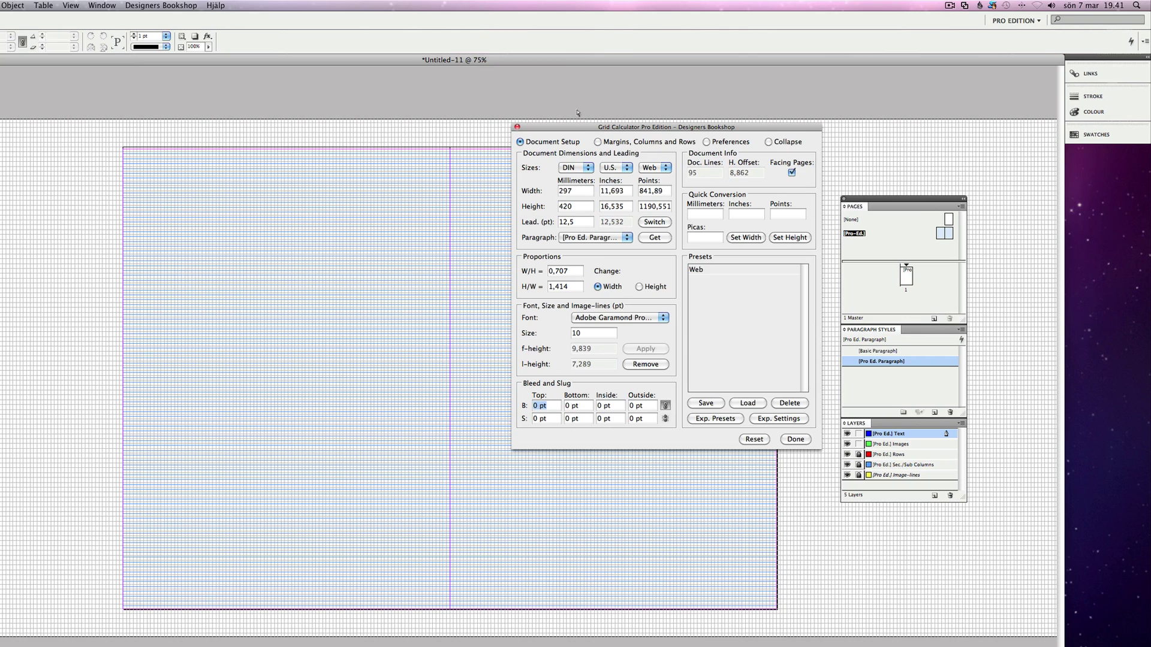
left_click_drag(597, 127, 539, 163)
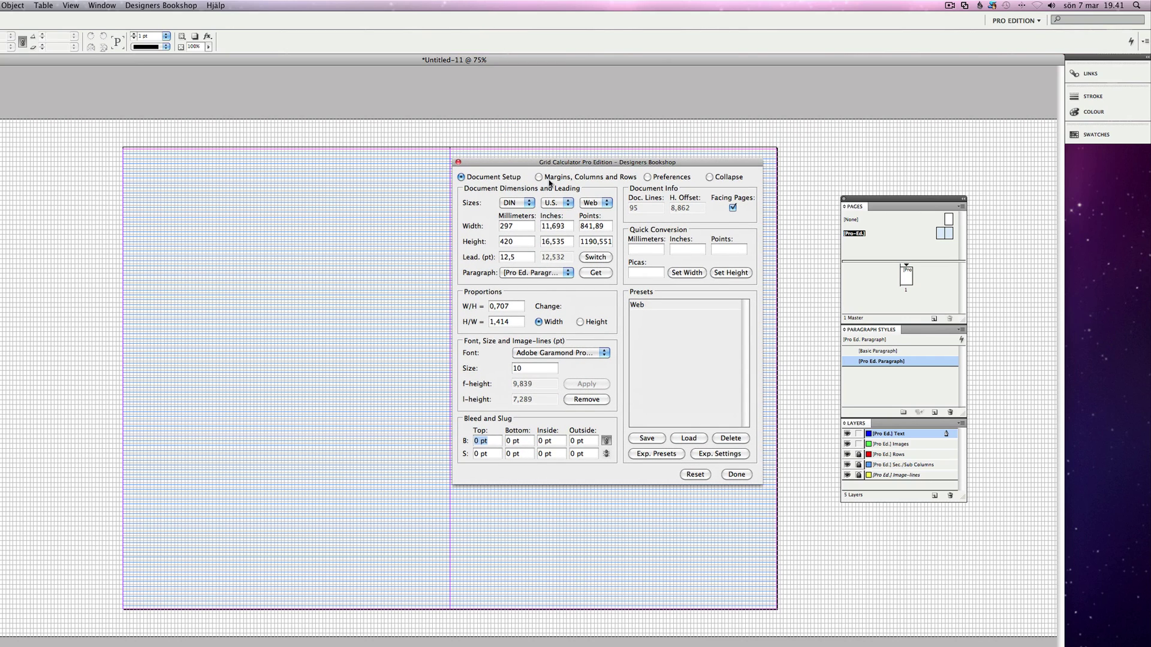
Set the margins to Top 5, Bottom 10, Inside 5 and Outside 5 lines.
left_click(561, 178)
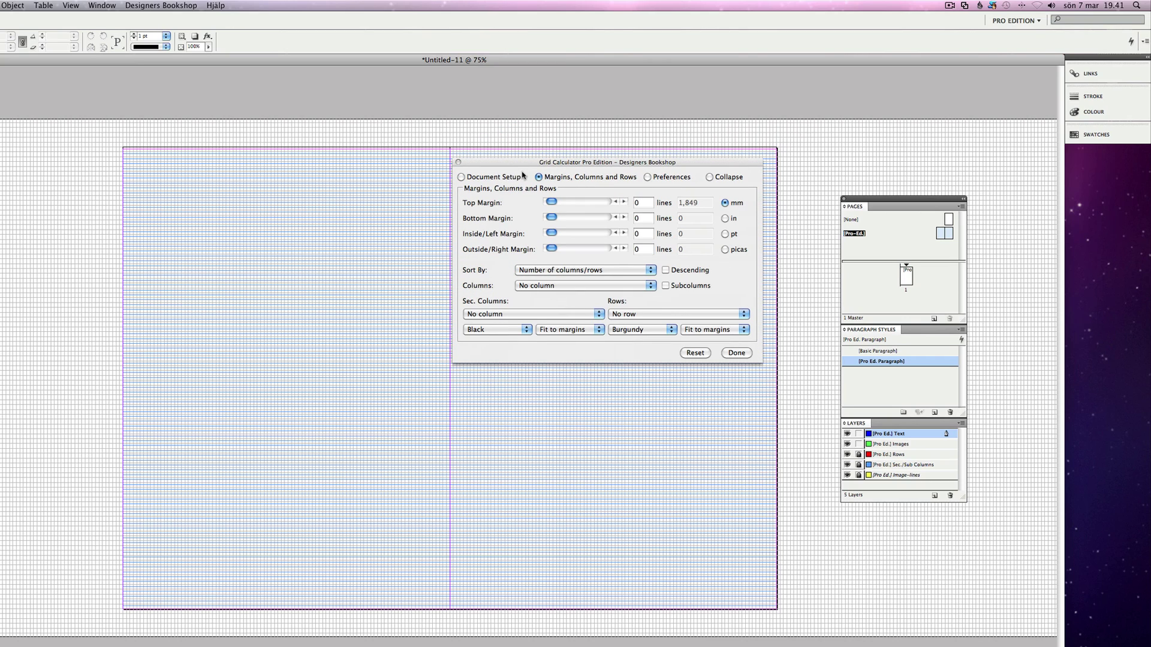
left_click(600, 202)
left_click(592, 218)
left_click(592, 218)
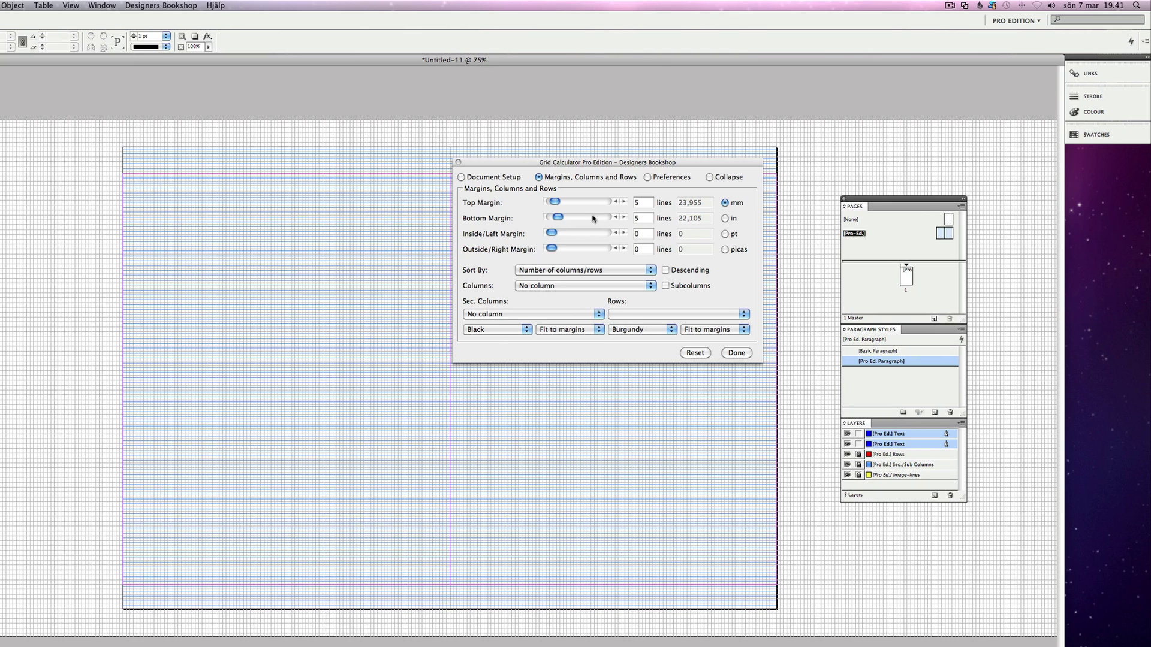
left_click(605, 235)
left_click(603, 249)
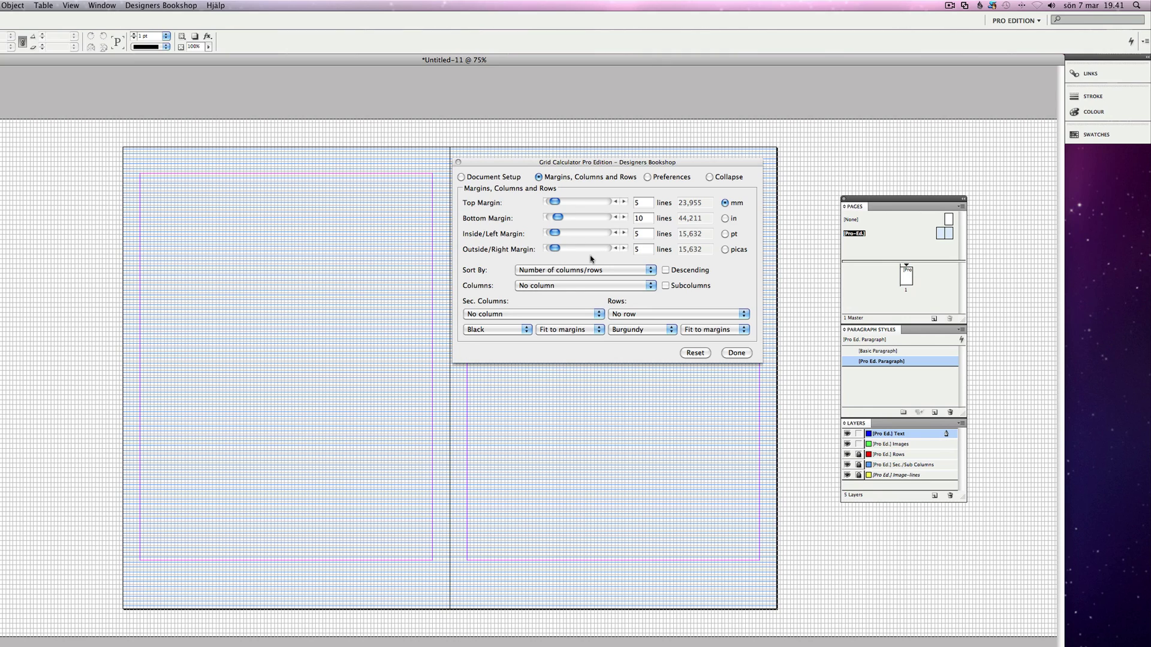
left_click(579, 286)
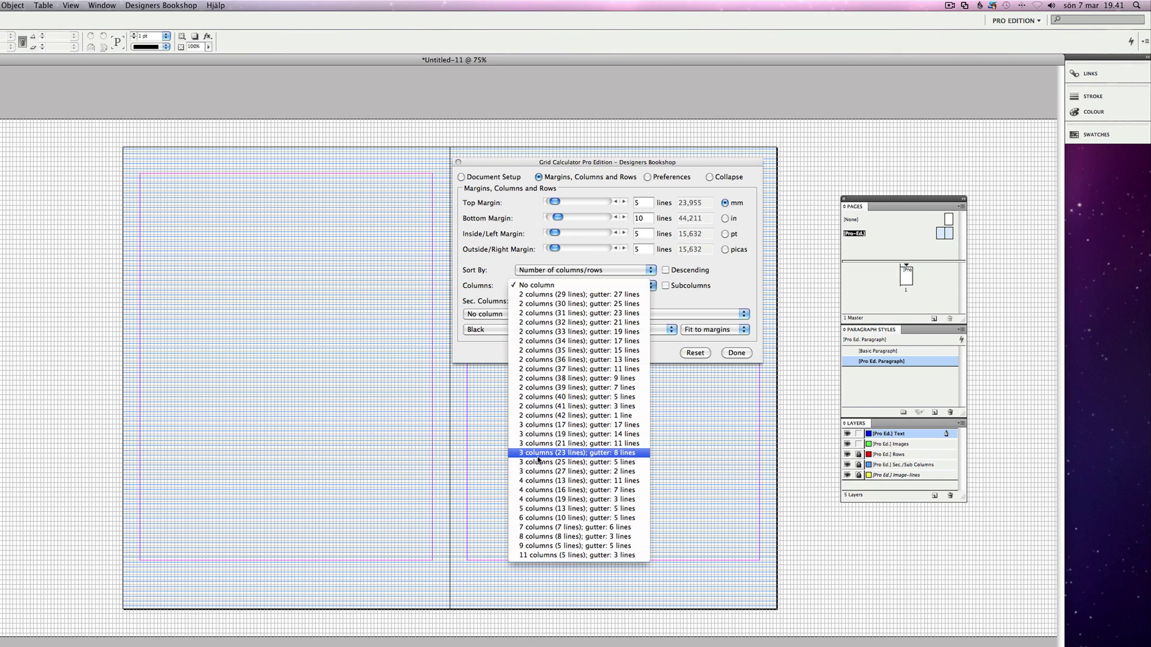
Choose three columns, each split into 2 subcolumns of 13 lines with a 1-line gutter.
left_click(537, 472)
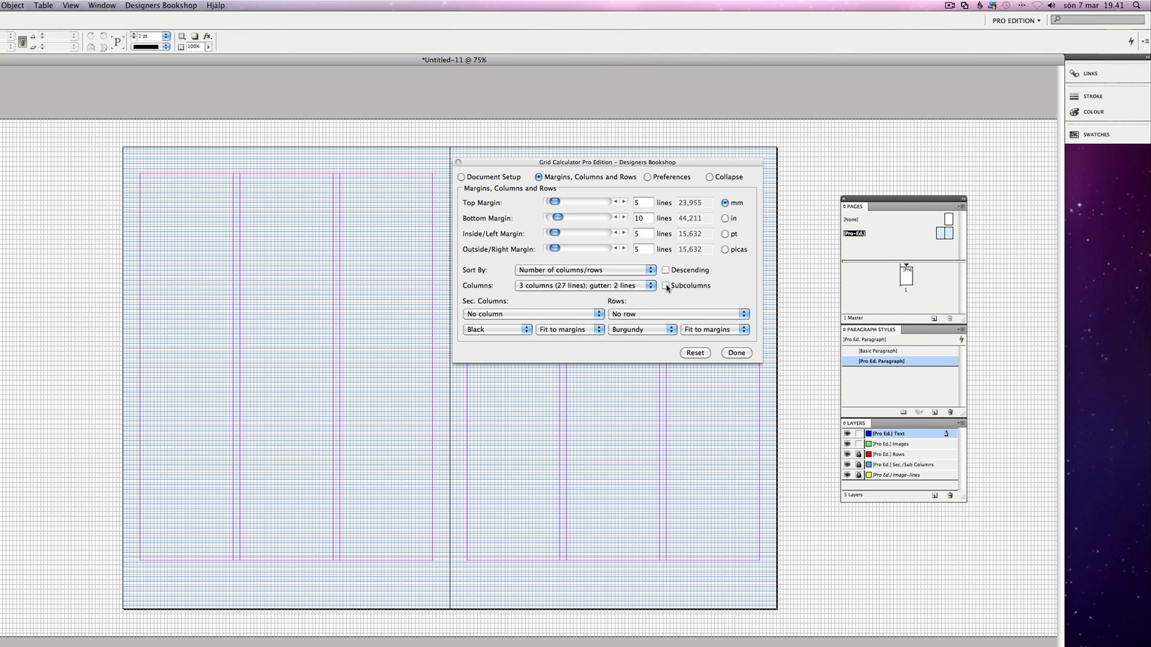
left_click(666, 287)
left_click(522, 317)
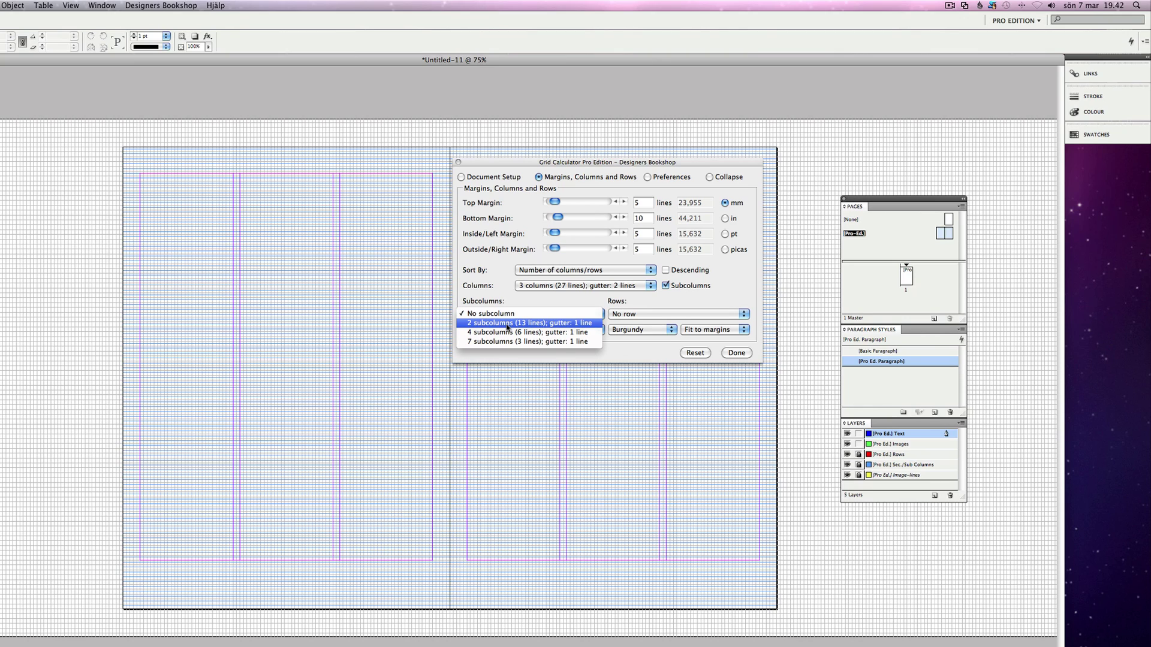
left_click(507, 324)
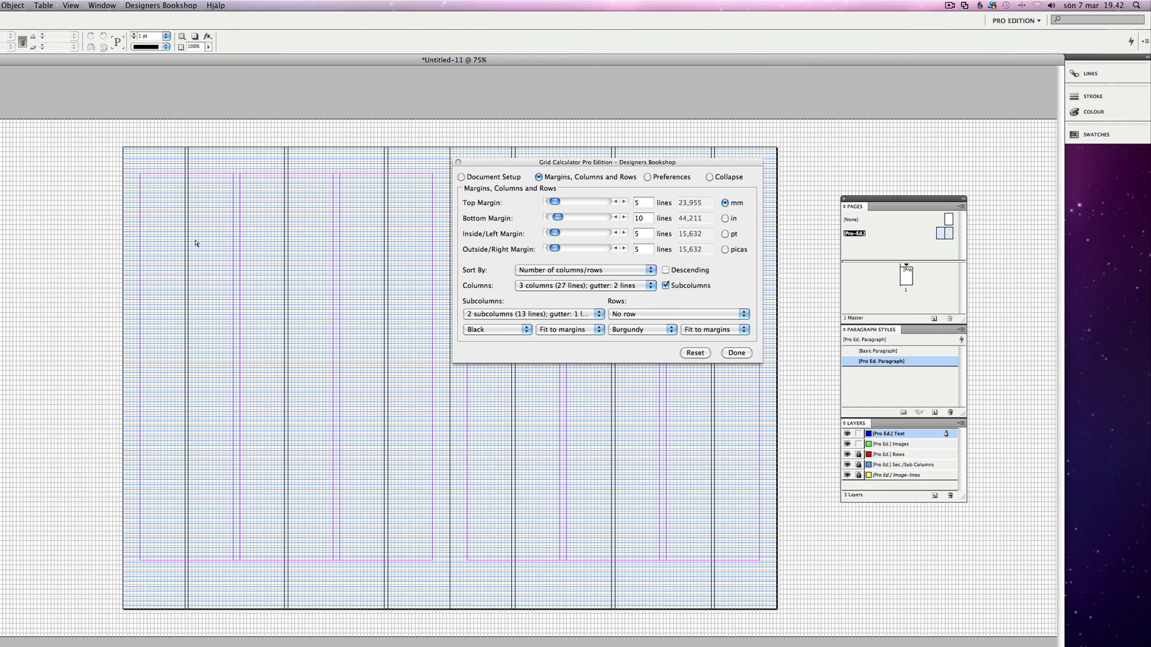
left_click(651, 314)
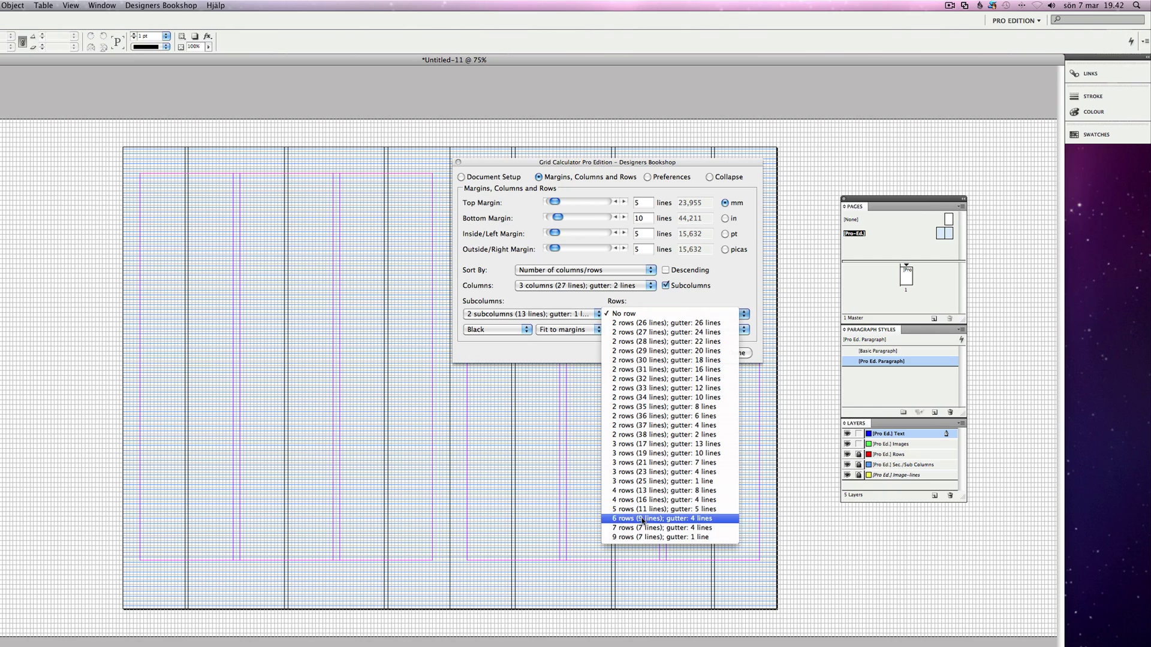
Choose 9 rows of 7 lines with a 1-line gutter, keeping margin units in millimetres.
left_click(639, 538)
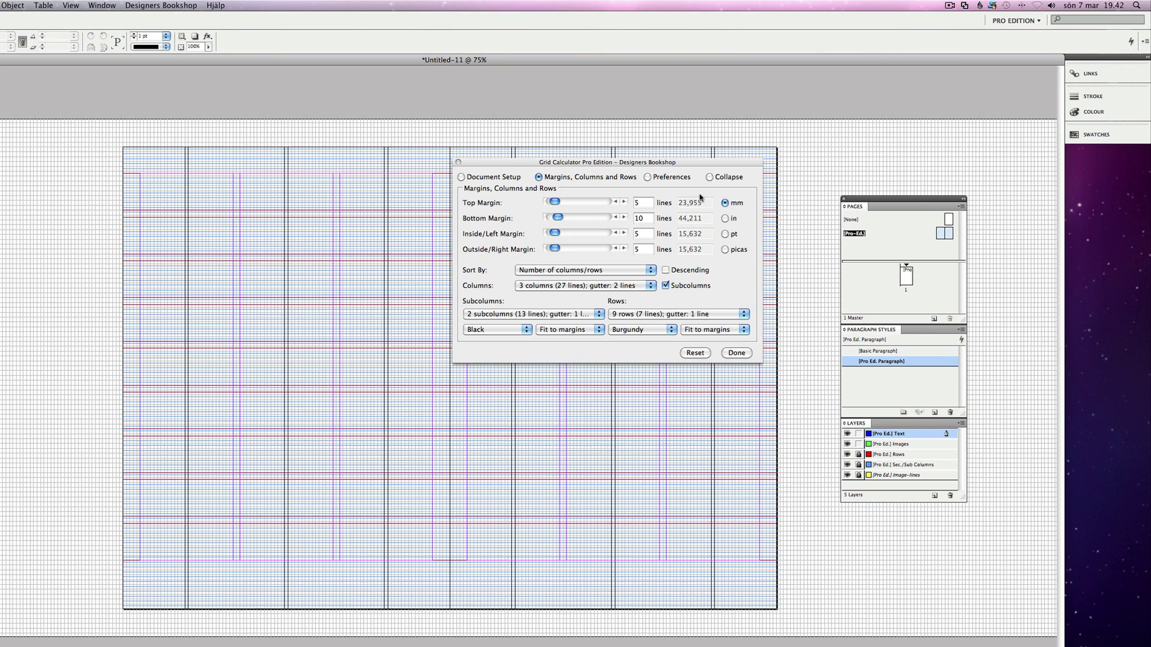
left_click(725, 219)
left_click(725, 234)
left_click(724, 250)
left_click(726, 204)
left_click(506, 178)
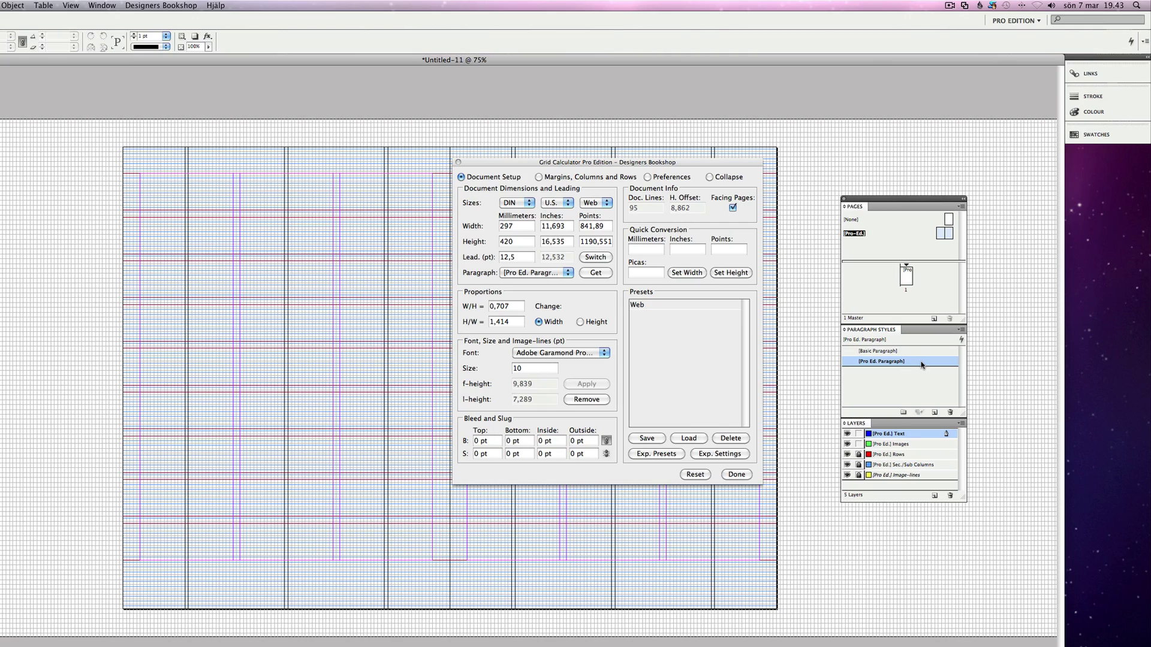
double_click(922, 362)
left_click_drag(556, 193, 297, 149)
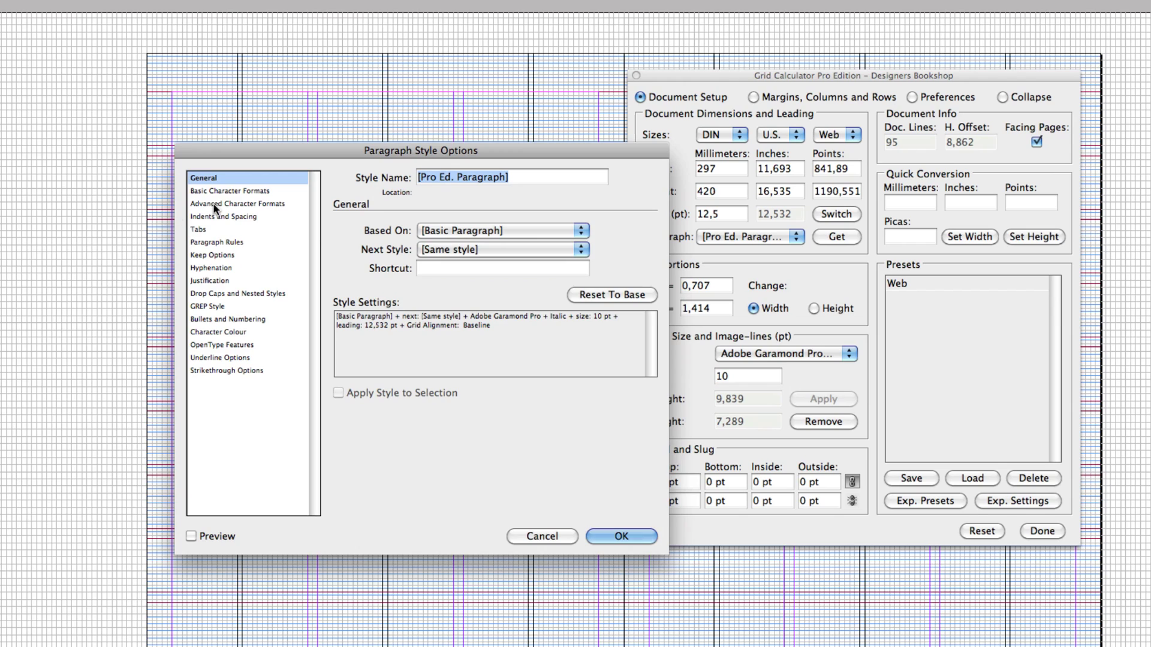
left_click(225, 192)
left_click_drag(500, 151, 363, 166)
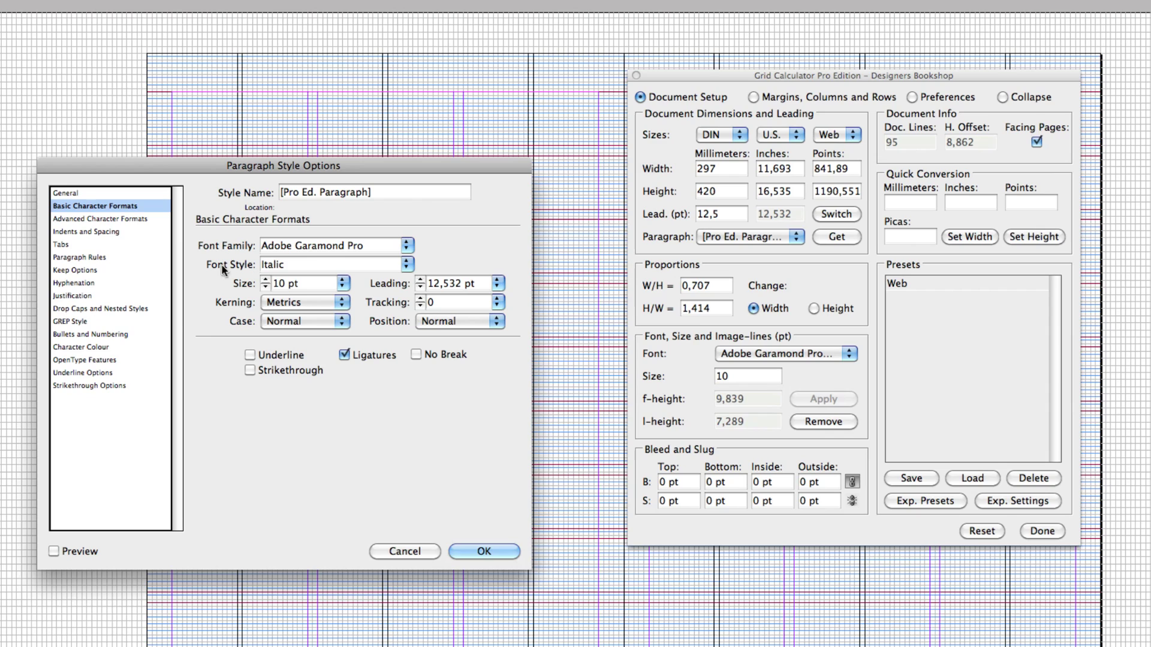
left_click(73, 232)
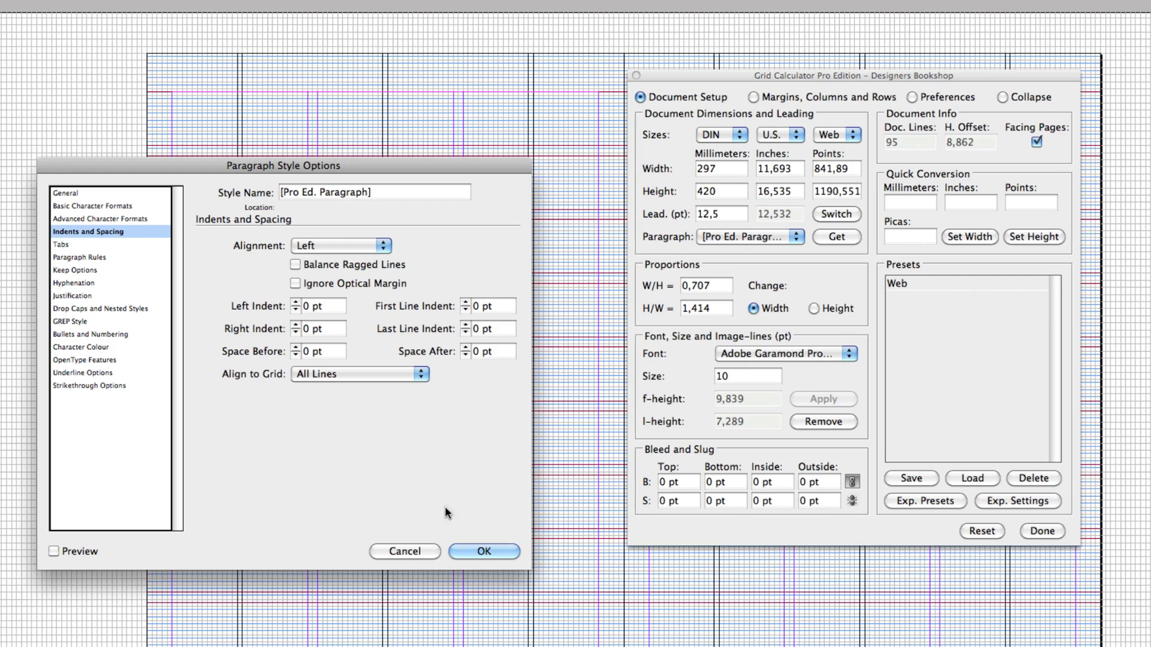
left_click(482, 551)
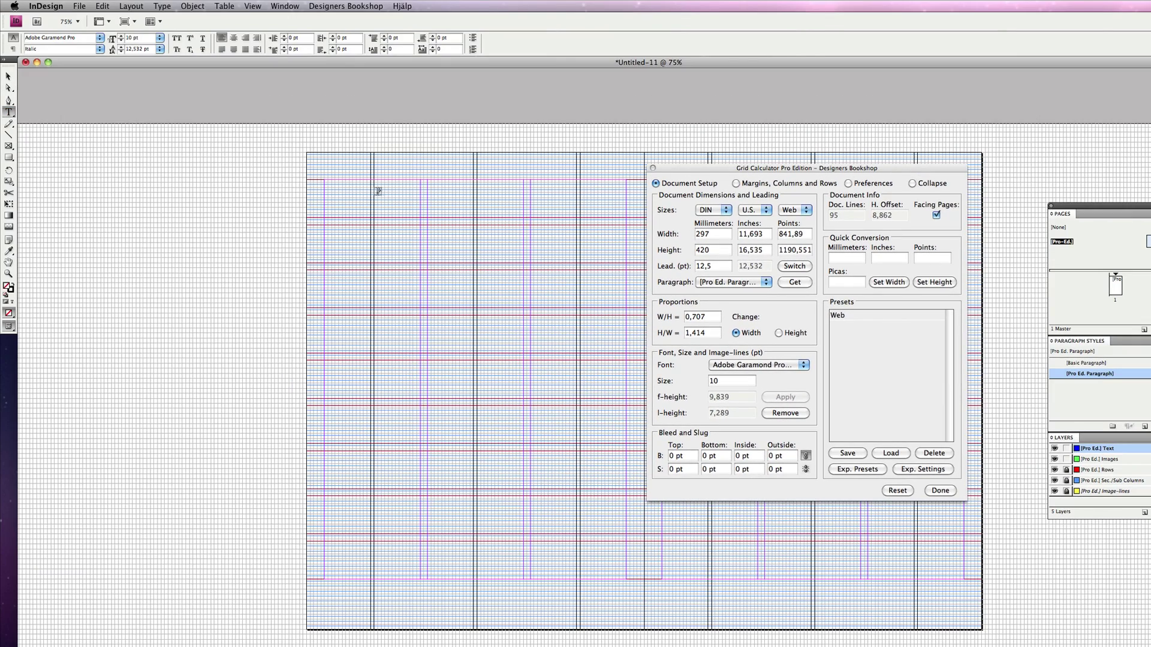
Zoom in on the page's top-left and draw a text frame in the first column.
key("z")
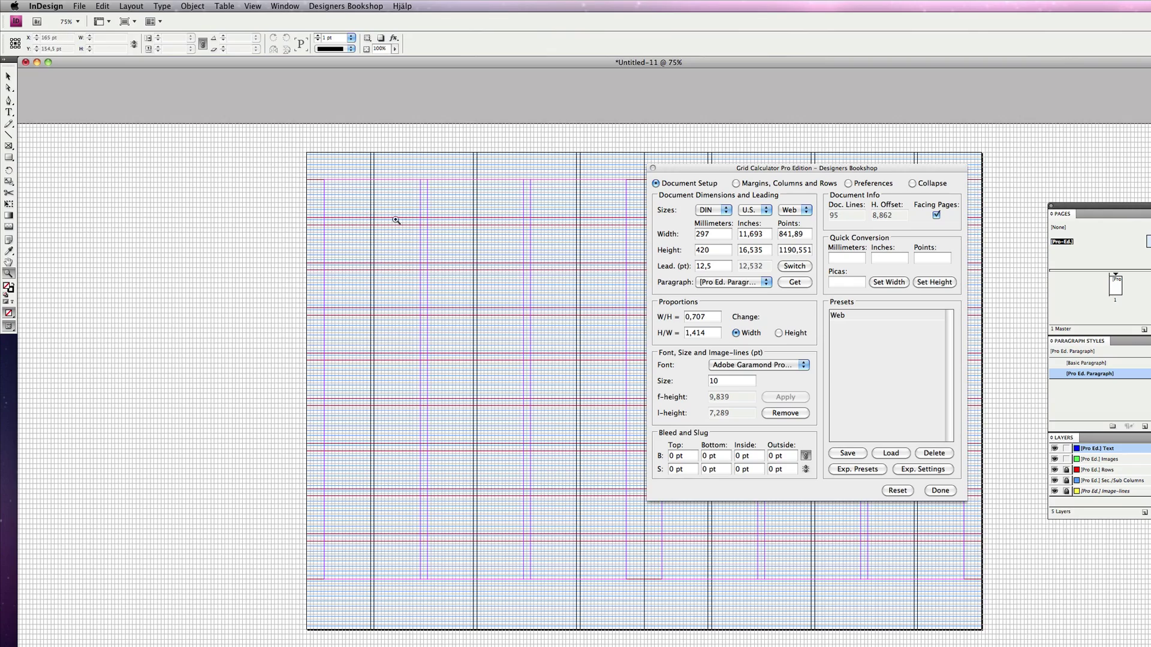
left_click(396, 220)
scroll(419, 247, "right", 3)
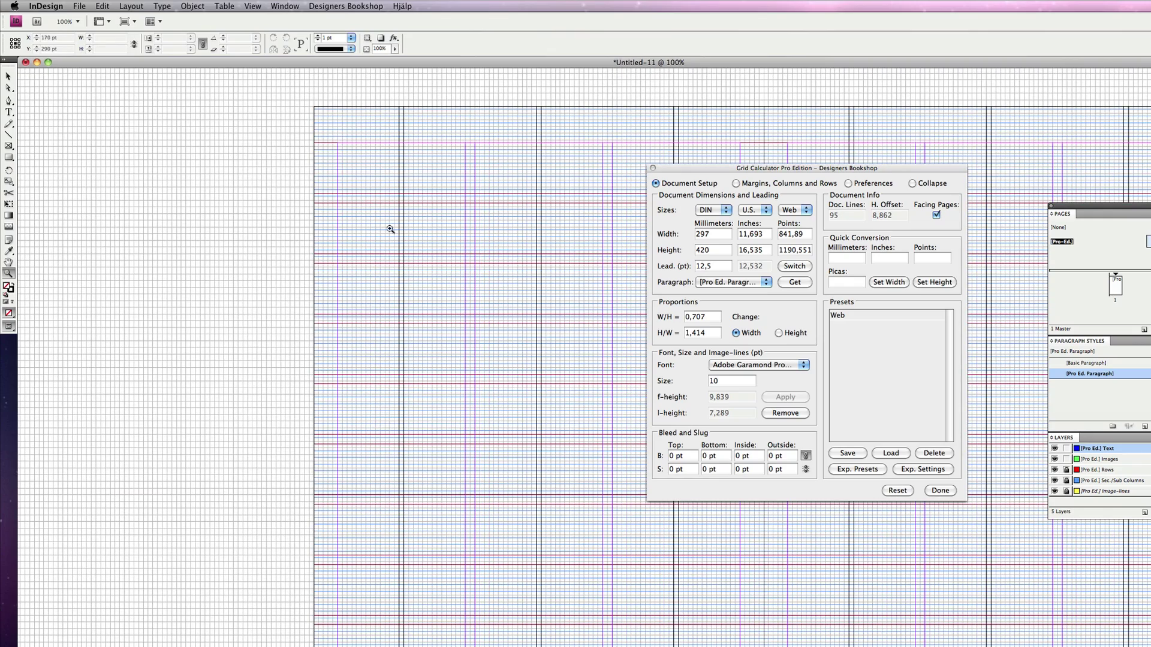
left_click_drag(291, 116, 650, 514)
left_click_drag(493, 391, 422, 429)
key("t")
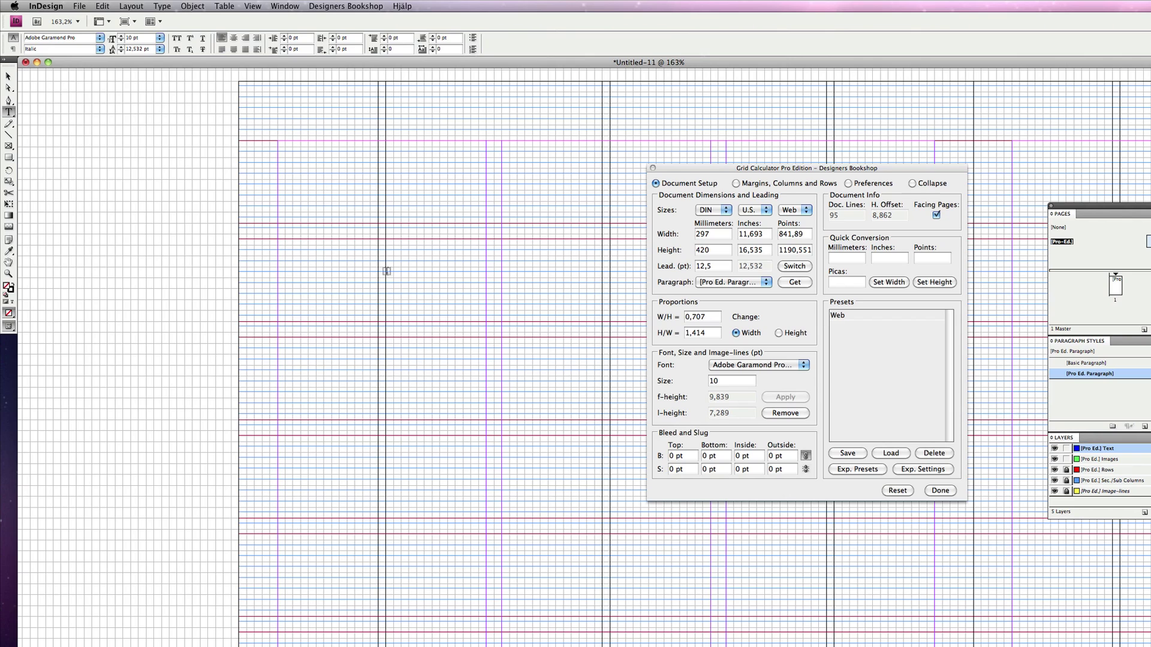
left_click_drag(278, 140, 443, 409)
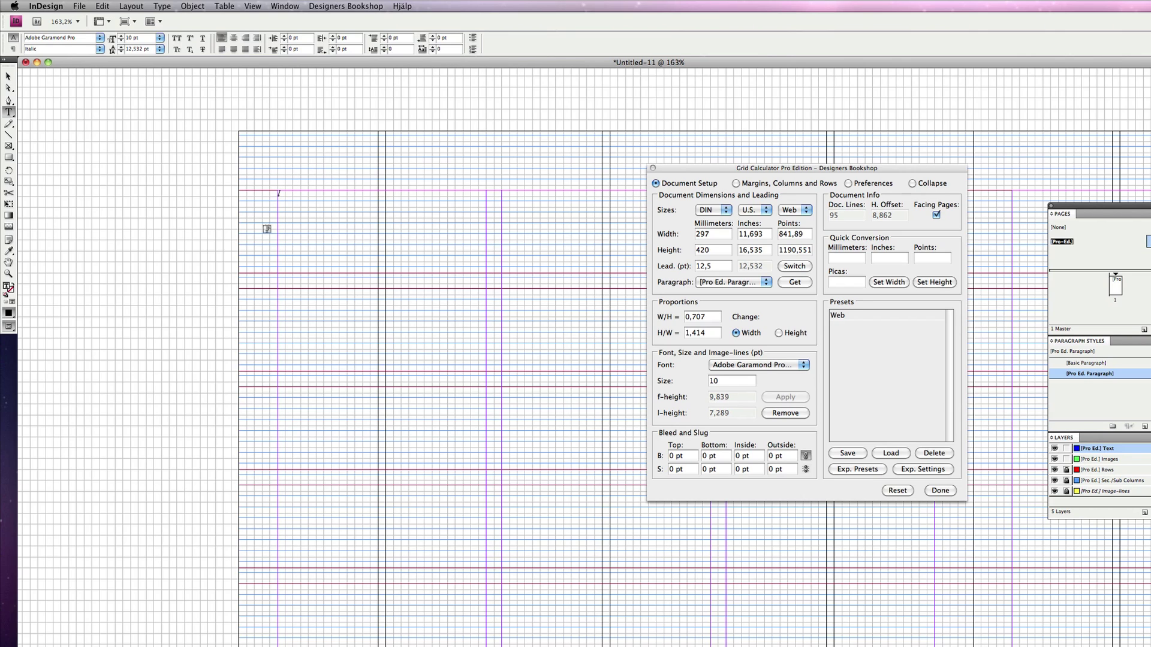
key("Escape")
Replace the italic l in the text frame with an f.
key("z")
left_click_drag(240, 180, 360, 240)
scroll(429, 279, "right", 2)
key("v")
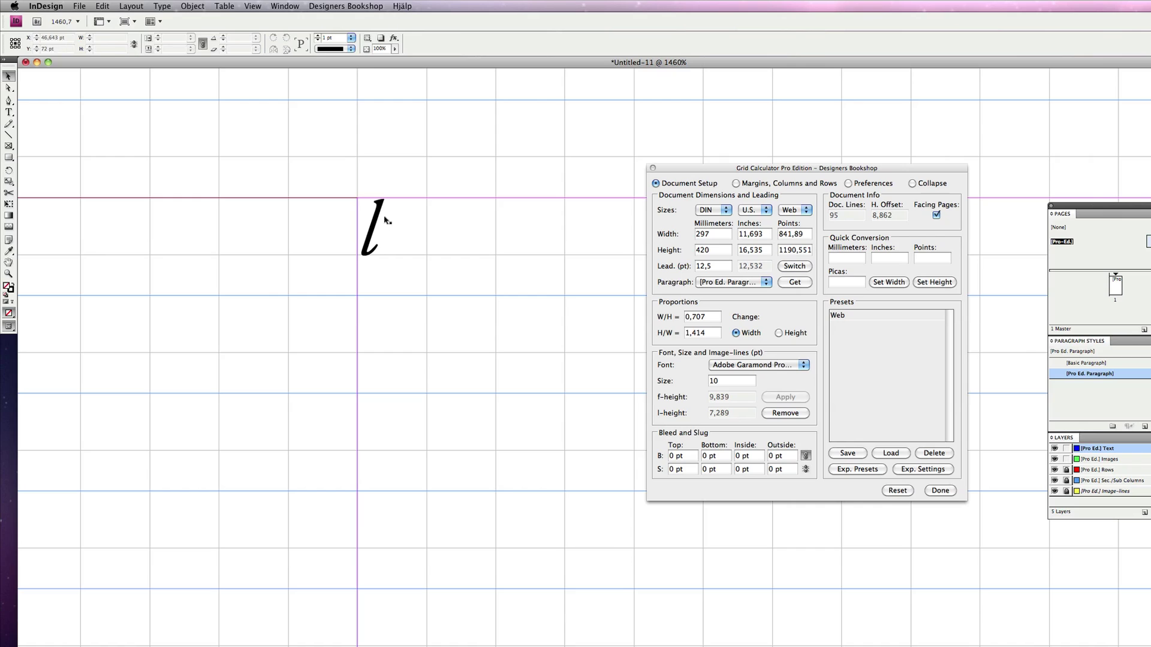
key("t")
left_click_drag(381, 220, 365, 221)
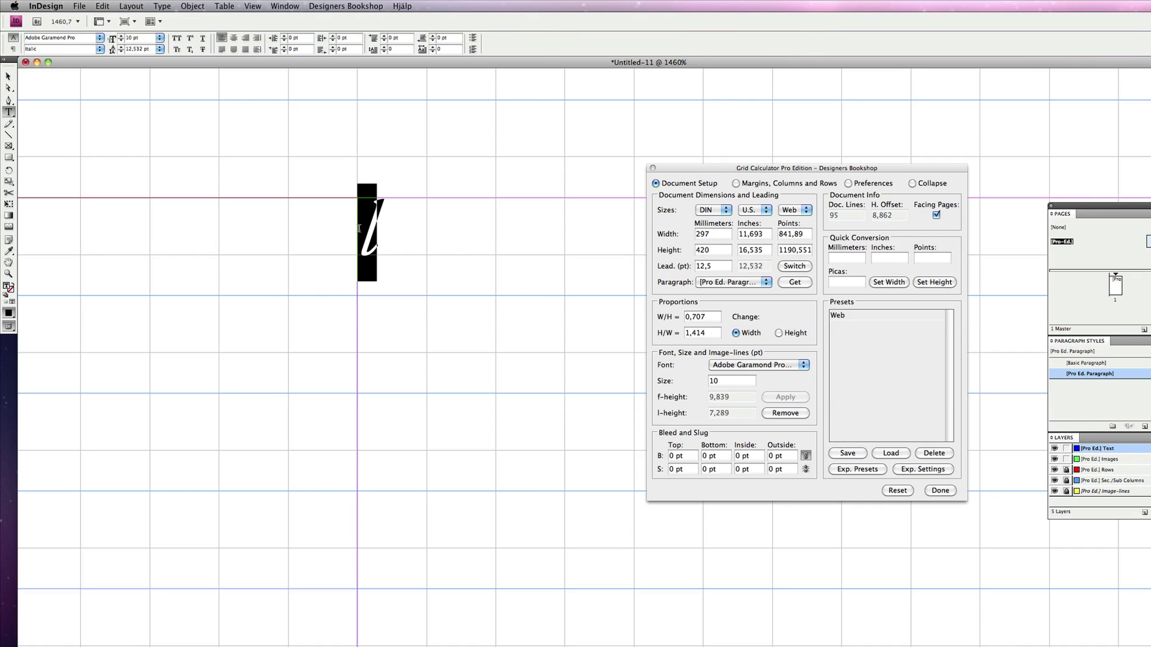
type("f")
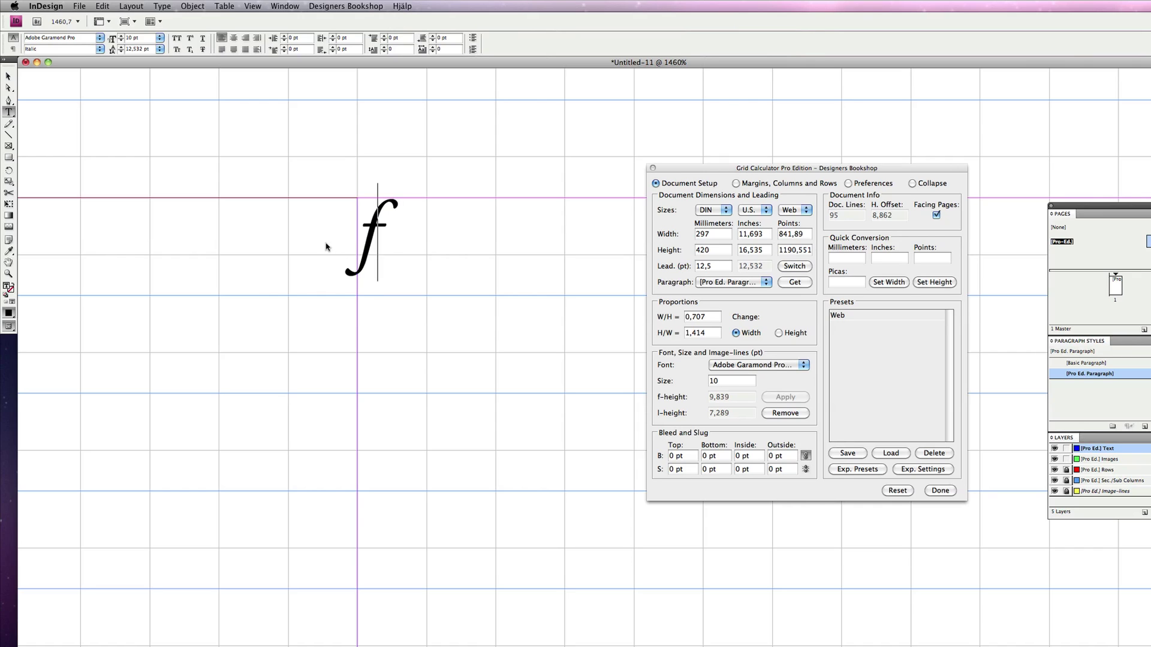
key("Escape")
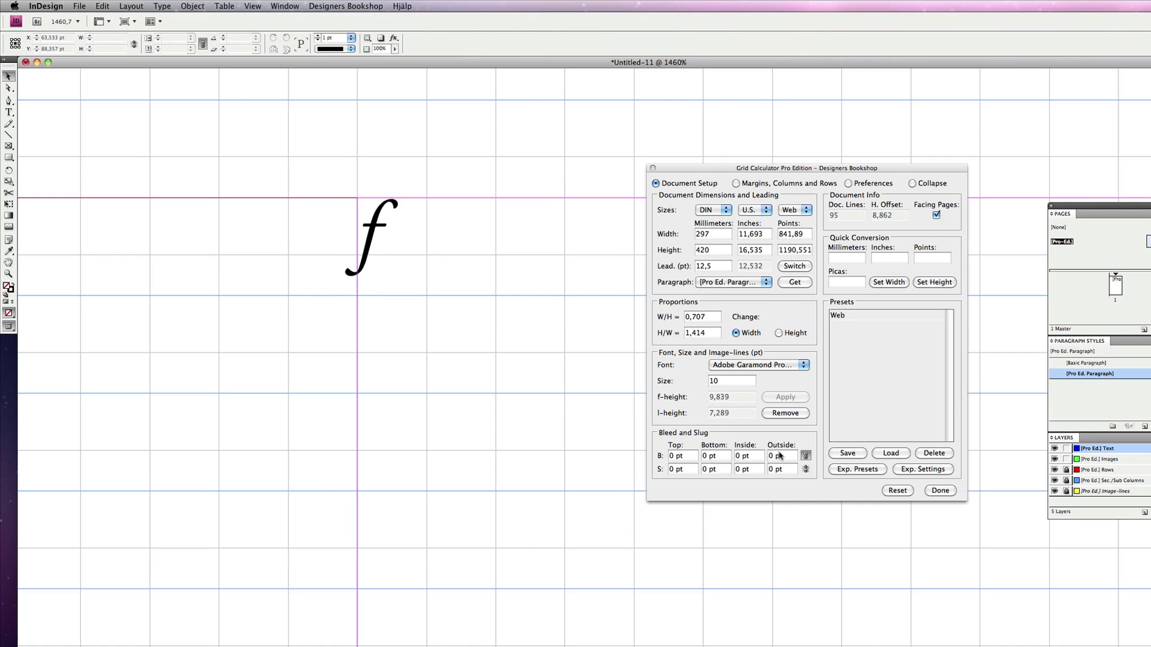
Swap the image-lines from l-height to f-height, then back to l-height.
left_click(779, 414)
left_click(789, 397)
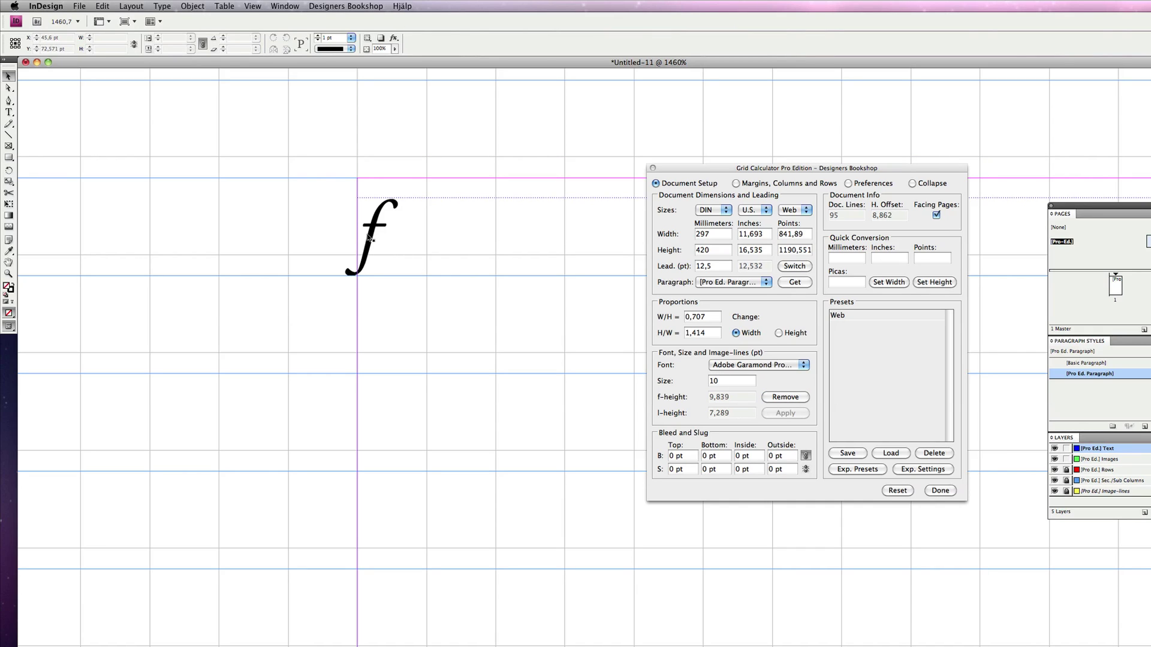
left_click(779, 398)
left_click(785, 414)
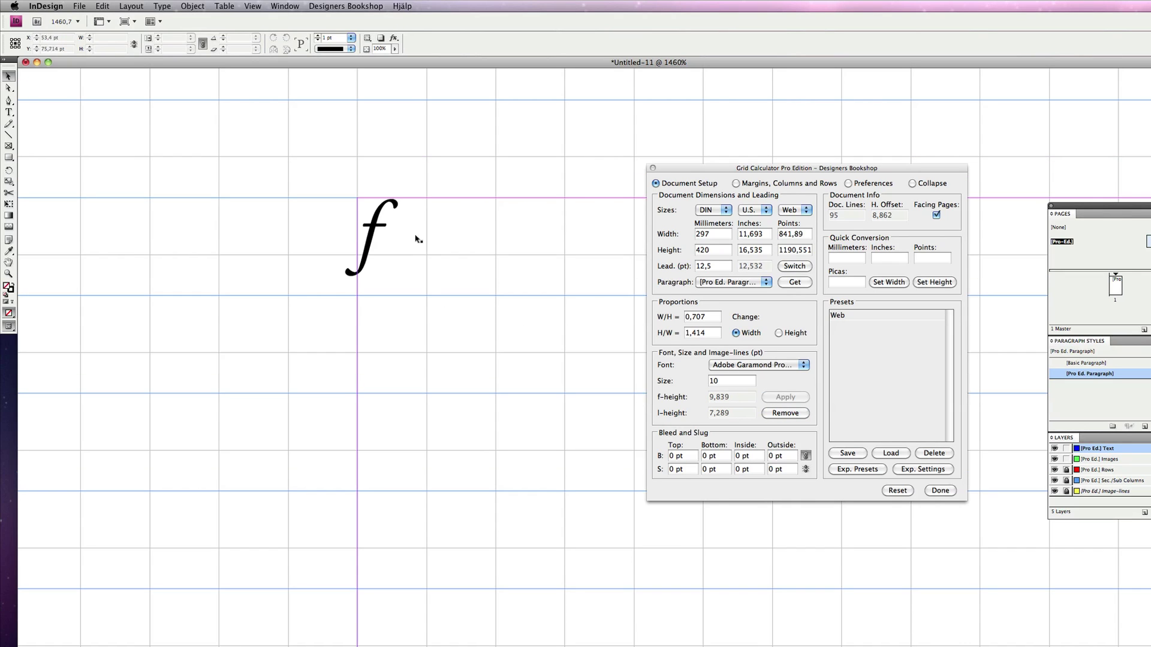
Change the letter back to l and zoom out to 100%.
double_click(394, 233)
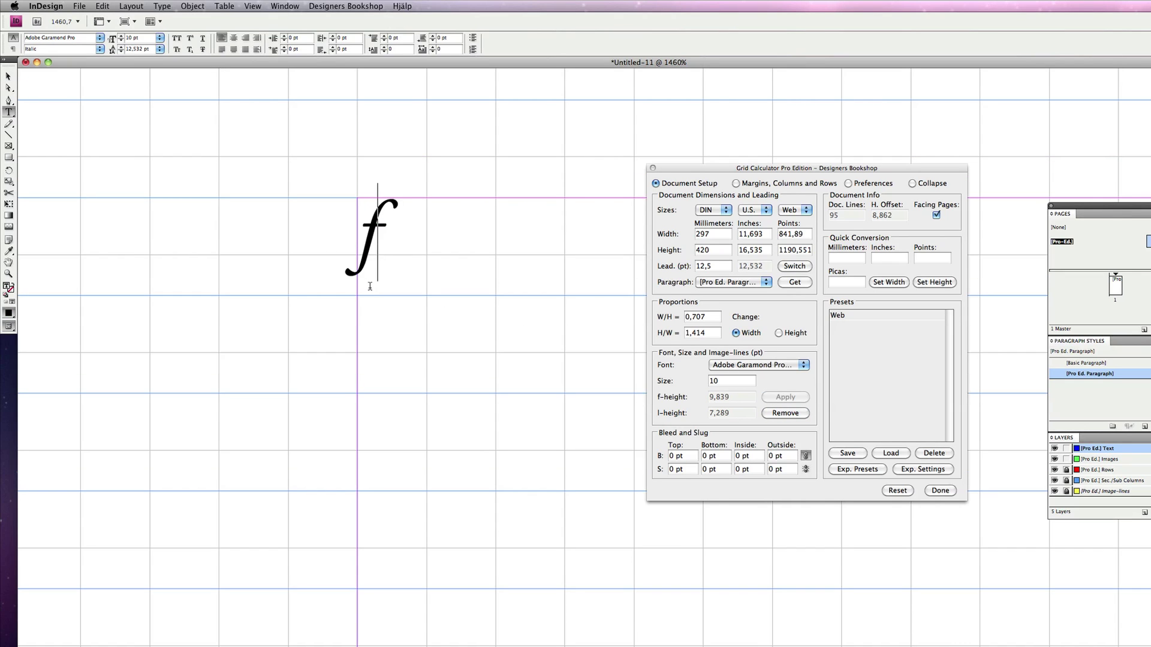
key("BackSpace")
type("l")
key("Escape")
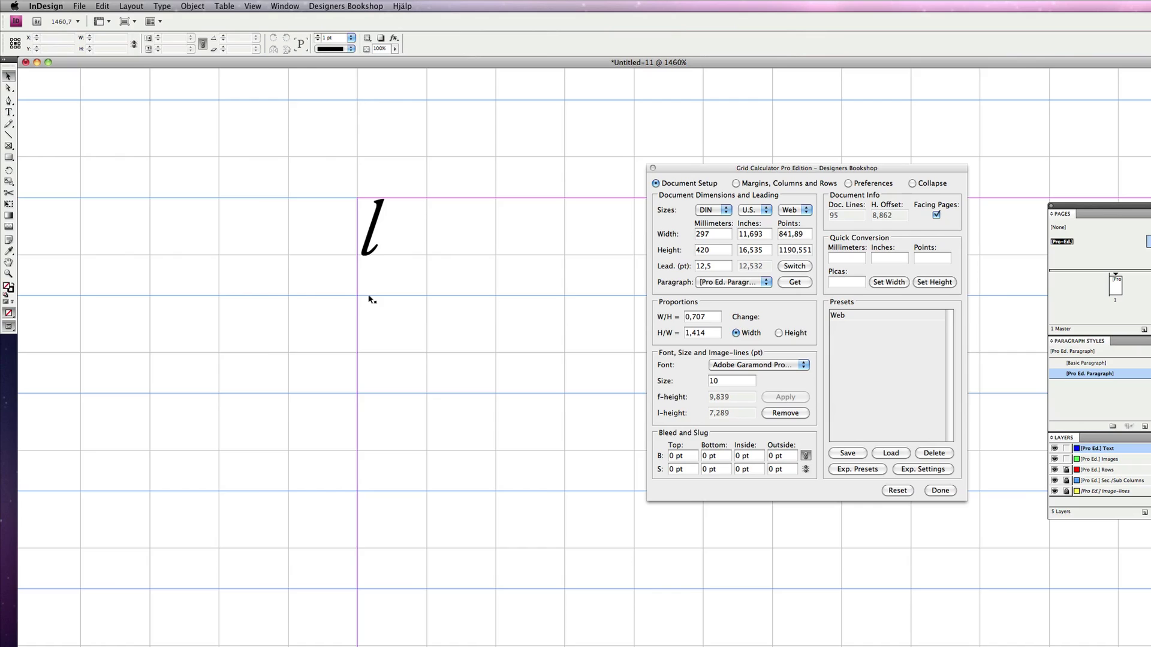
key("super+1")
left_click_drag(525, 286, 318, 282)
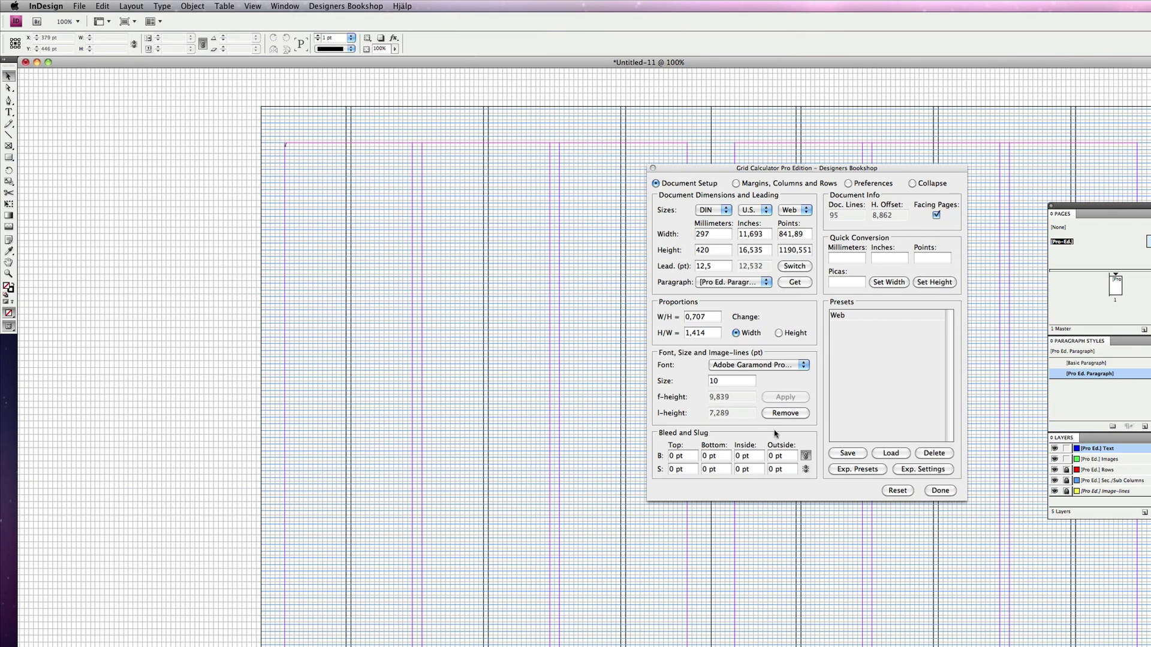
Reapply 9 rows of 7 lines with a 1-line gutter and return to Document Setup.
left_click(784, 187)
left_click(872, 326)
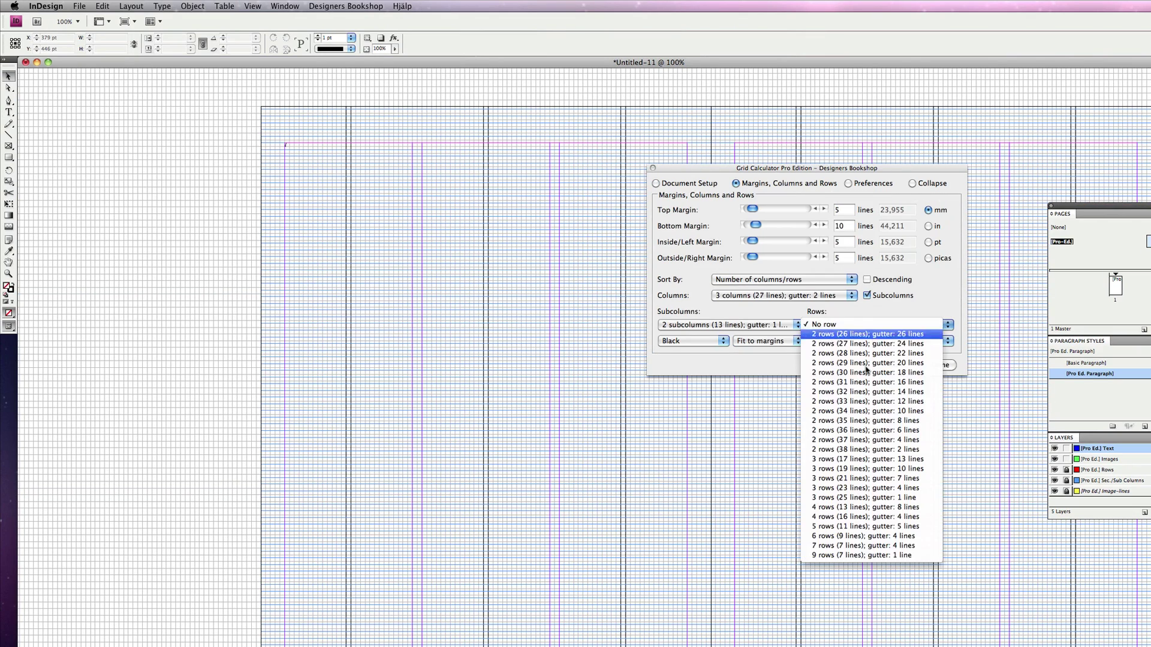
left_click(832, 543)
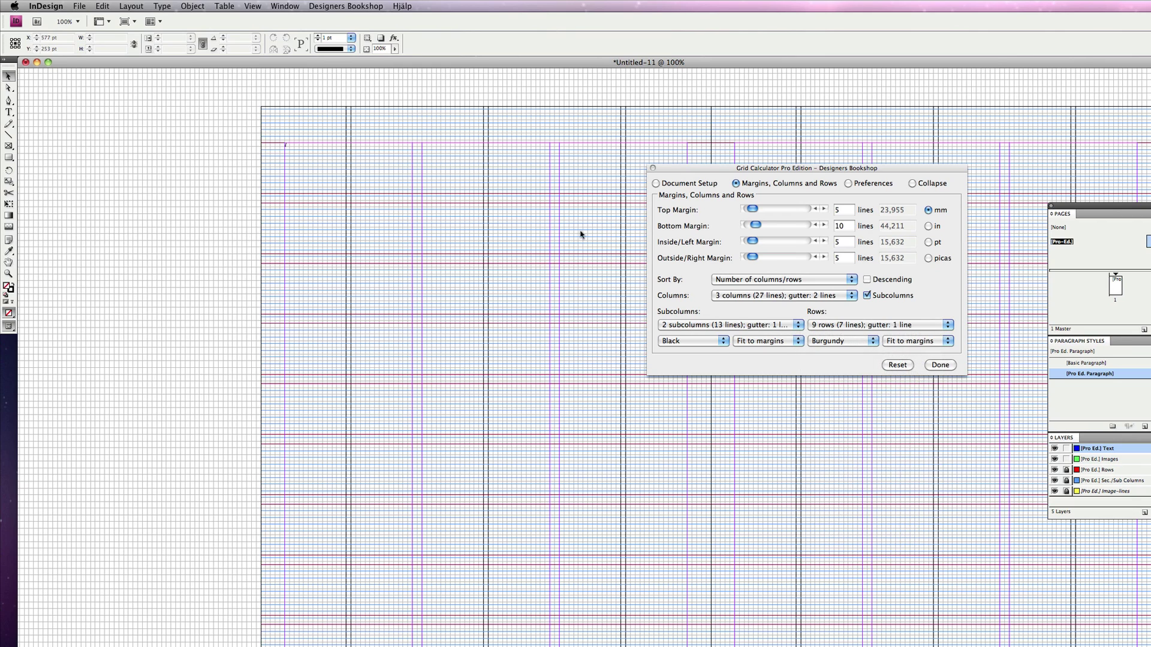
left_click(689, 184)
left_click_drag(772, 169, 803, 189)
double_click(319, 149)
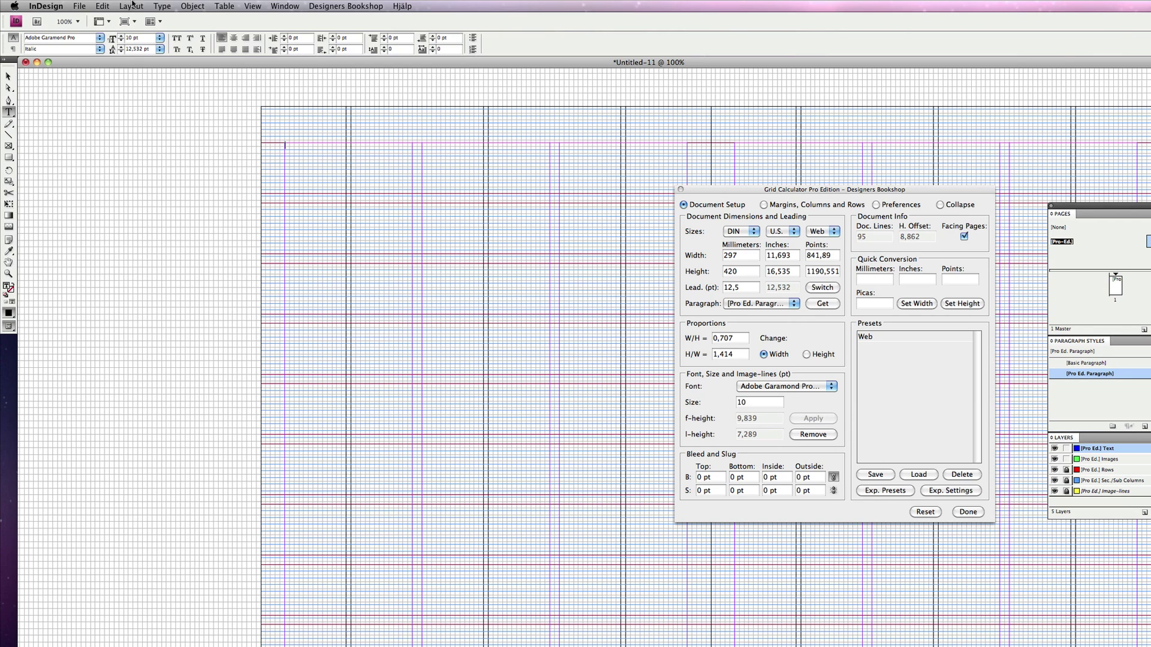
Fill the text frame with placeholder text and bring the guides and grids back into view.
left_click(161, 6)
left_click(215, 284)
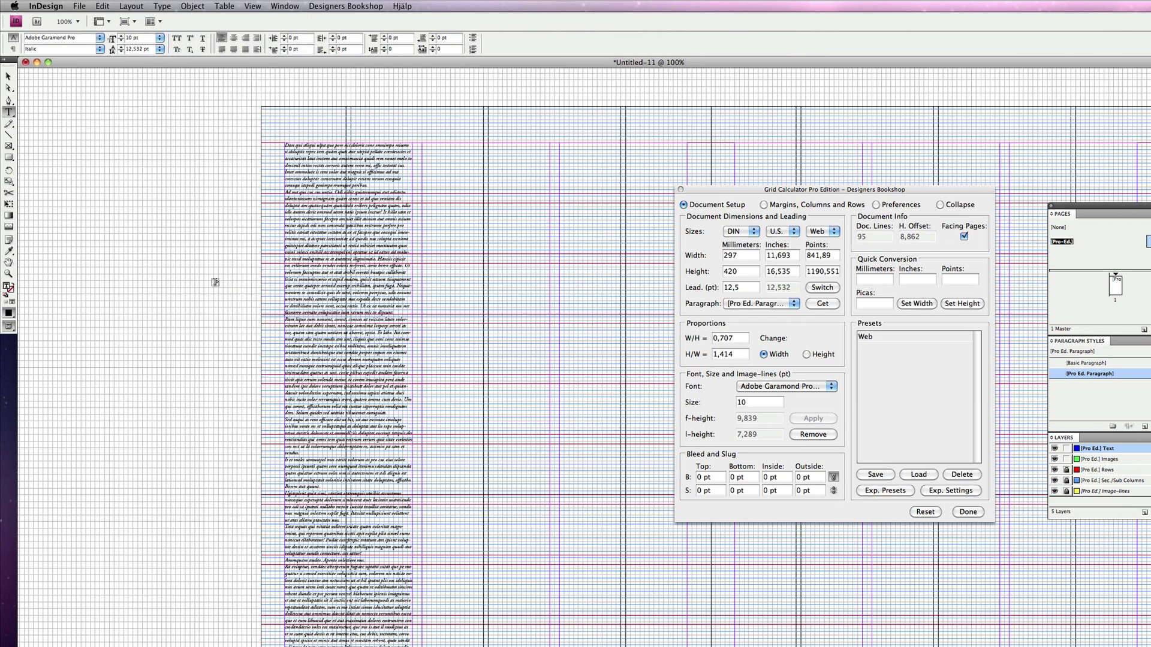
key("Escape")
key("w")
key("w")
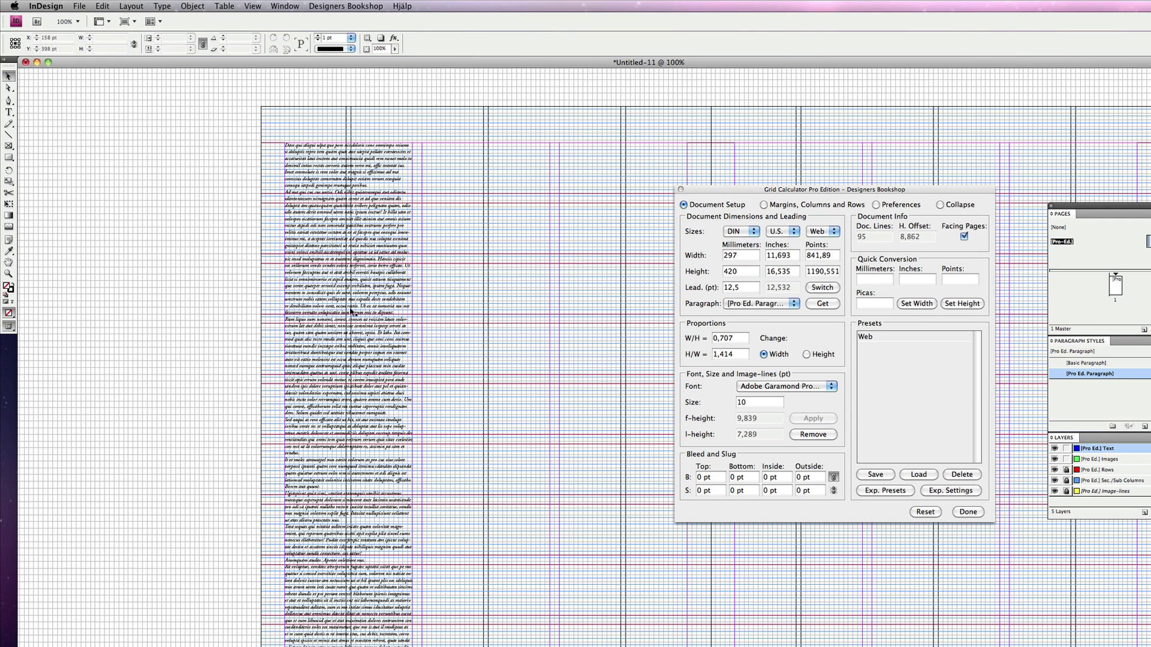
Set the placeholder story and grid font to regular Adobe Garamond Pro.
double_click(351, 311)
triple_click(352, 311)
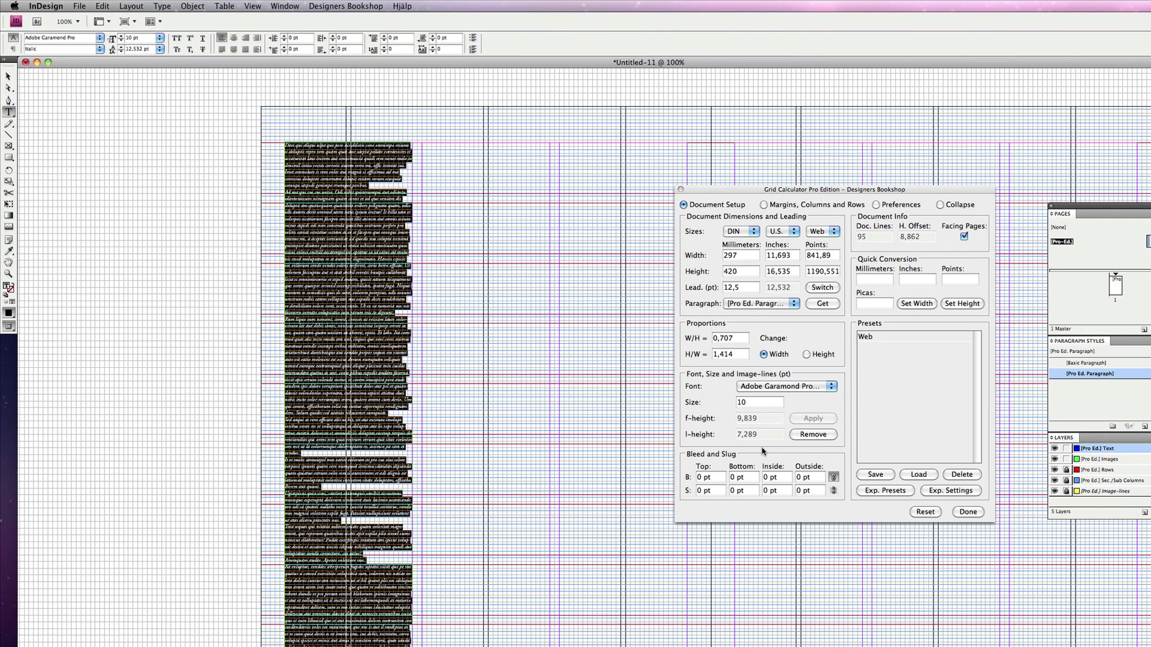
left_click(767, 388)
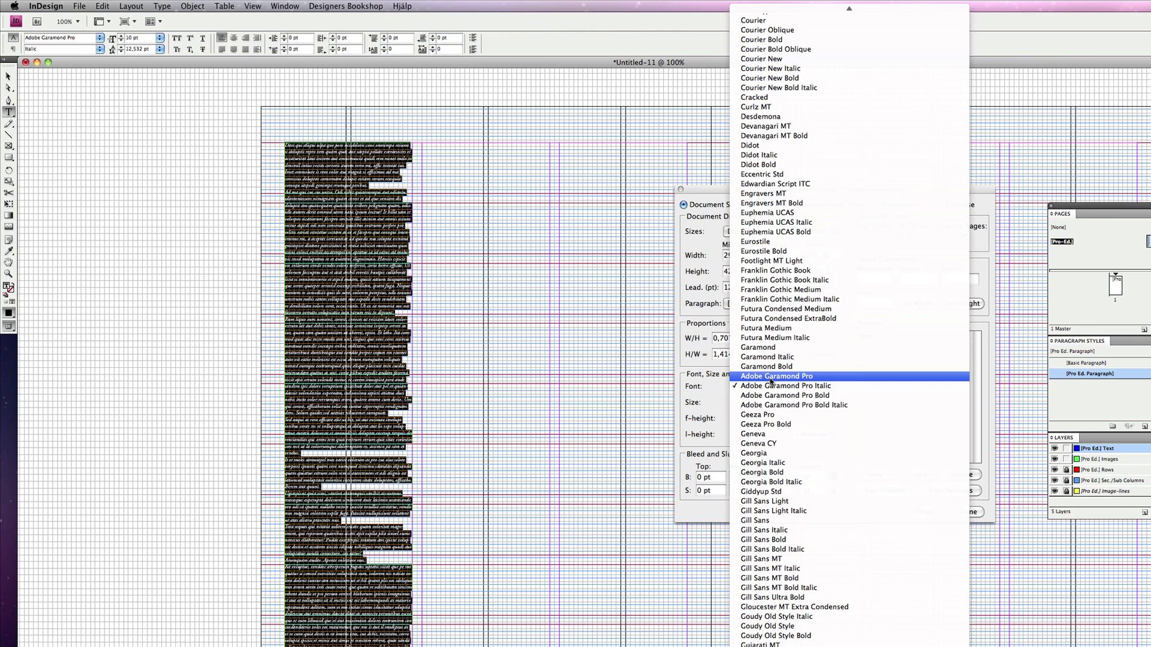
left_click(771, 377)
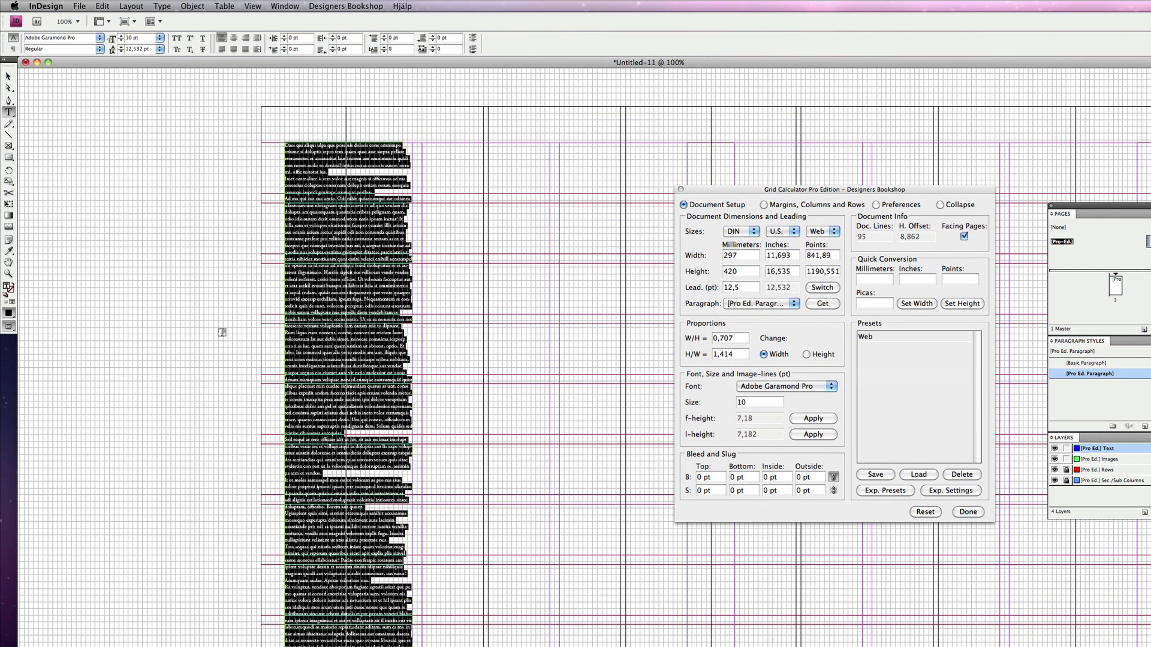
key("Escape")
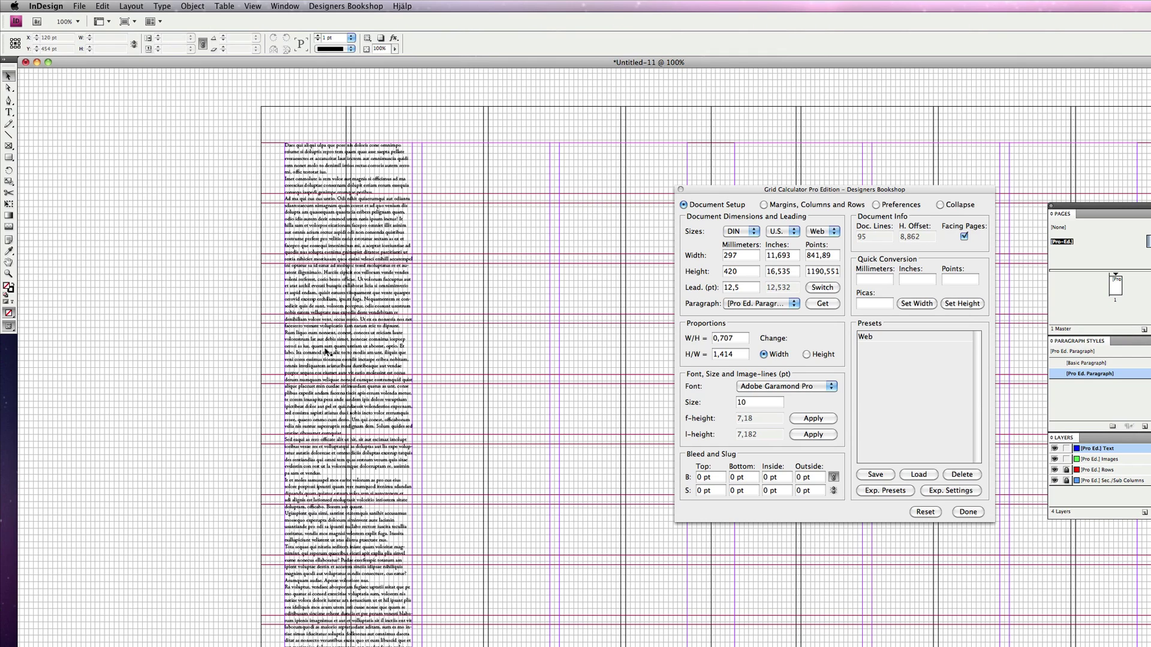
Apply the 'Rum liquo' paragraph's f-height image lines (7,18 pt) to the grid.
double_click(369, 383)
triple_click(369, 384)
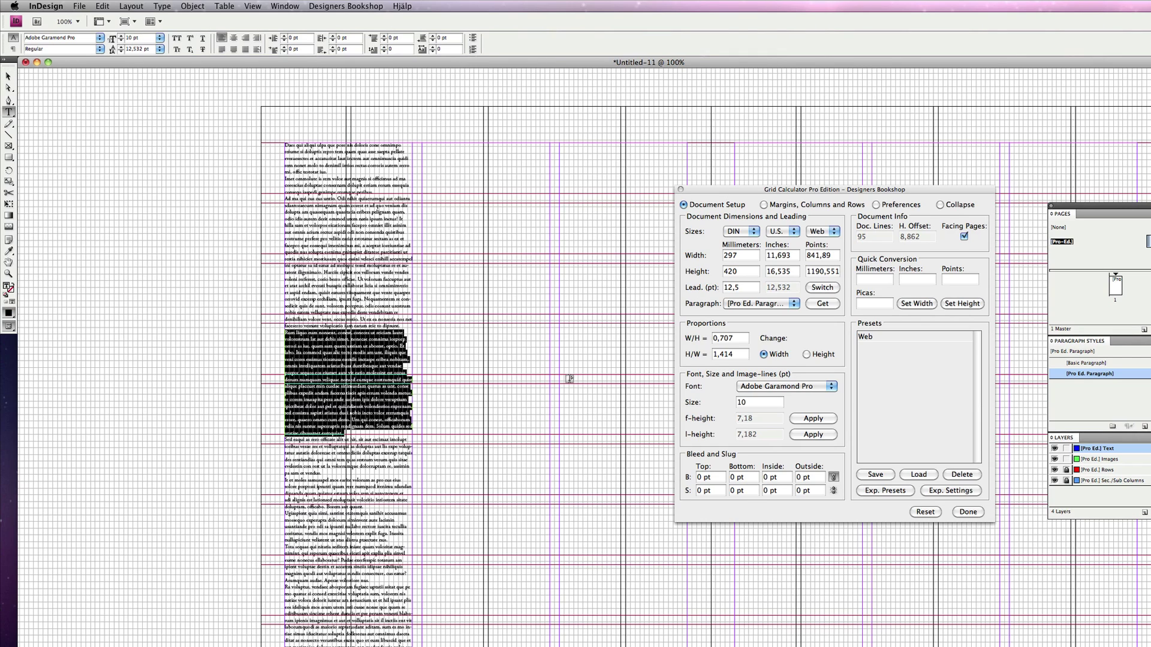
left_click(608, 426)
left_click(815, 419)
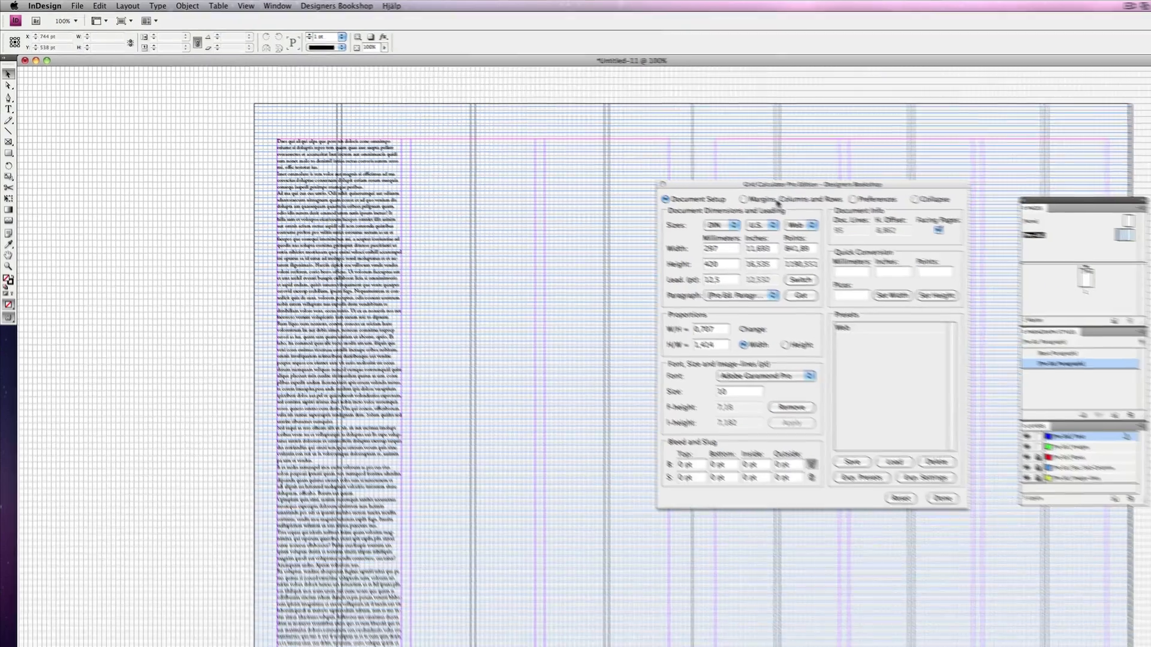
left_click(778, 202)
Divide the grid into 9 rows of 7 lines with a 1-line gutter.
left_click(769, 291)
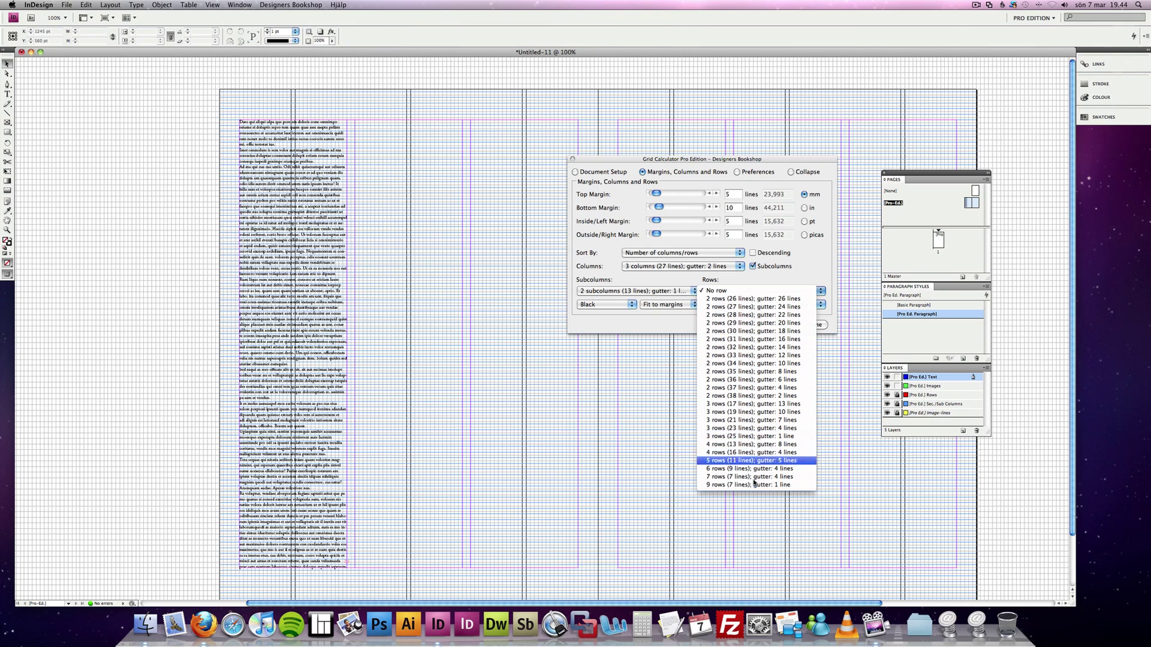
left_click(754, 484)
left_click(575, 172)
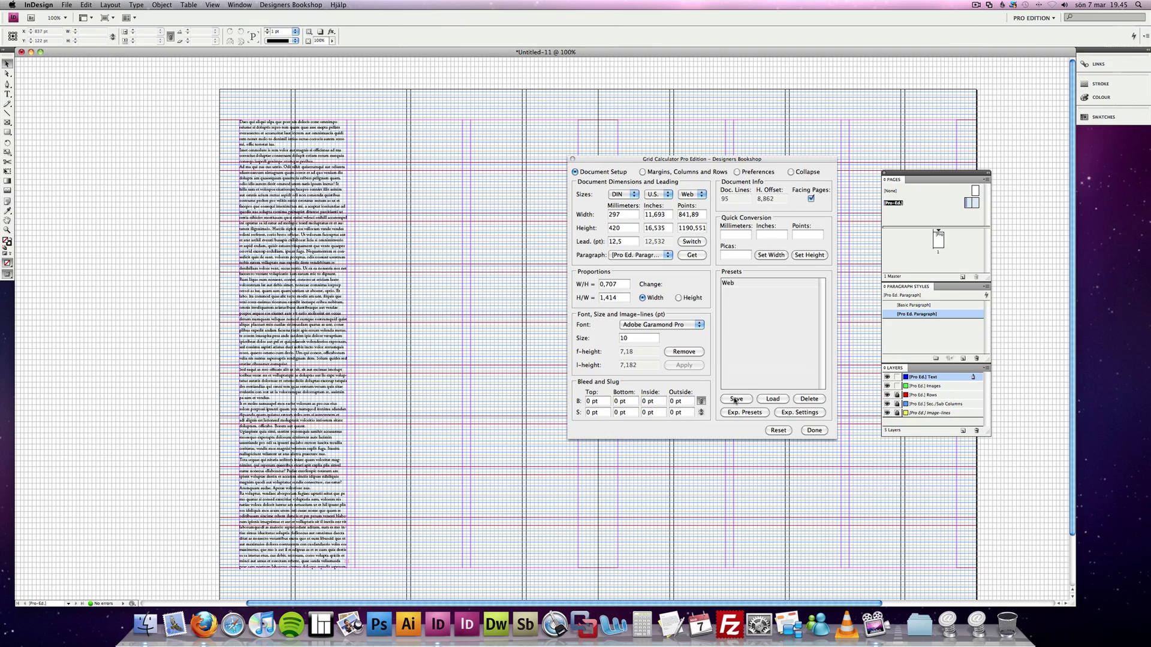
Save the current grid settings as the preset Sketch and rearrange the calculator and panels.
left_click(736, 400)
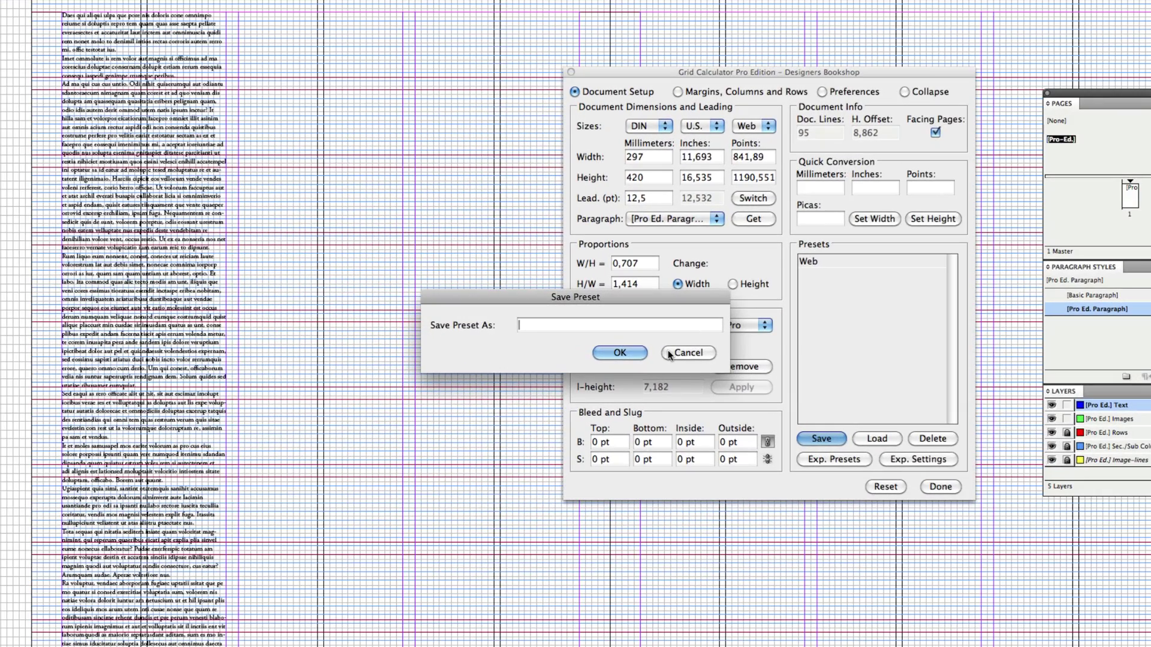
type("Steve B")
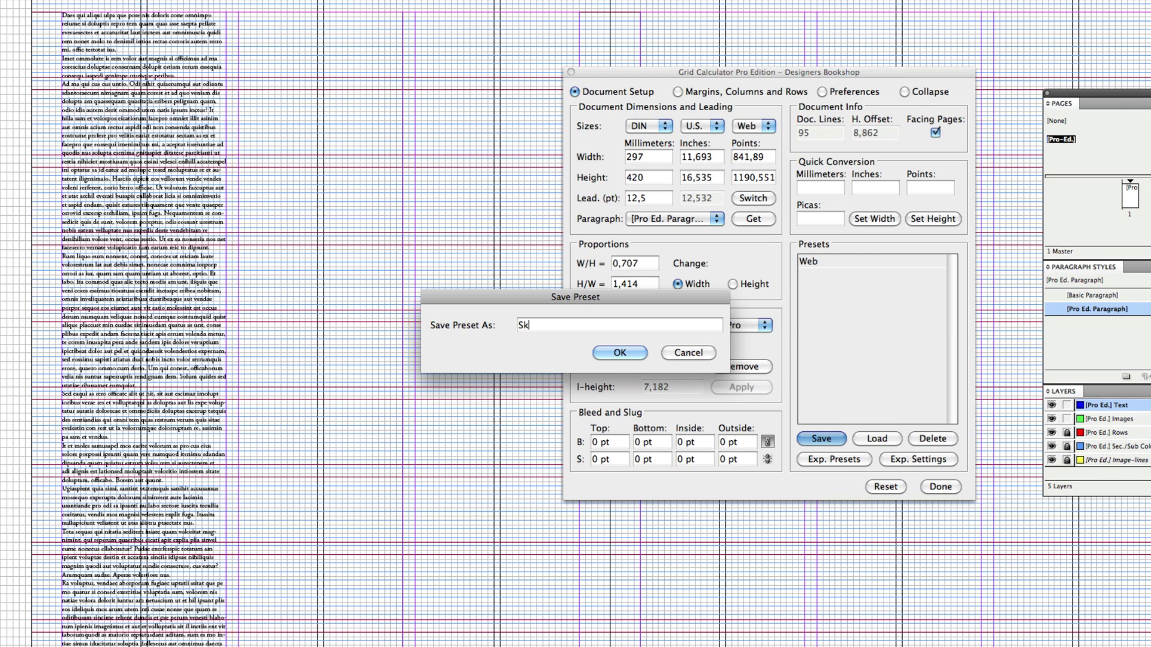
key("Return")
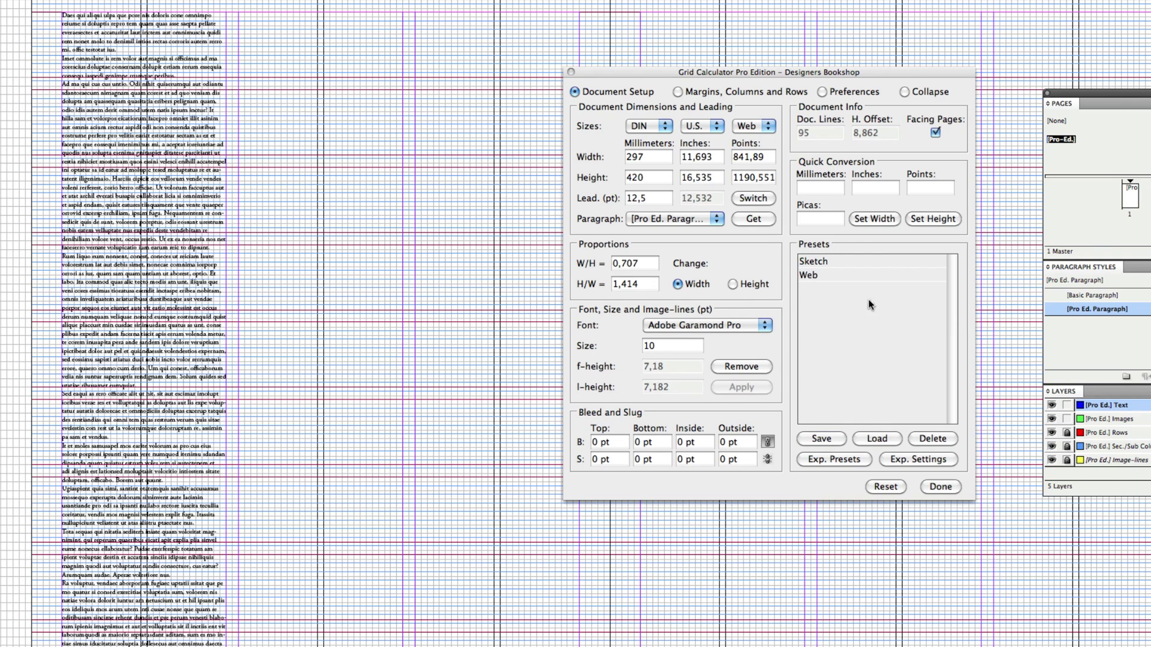
left_click_drag(877, 73, 692, 73)
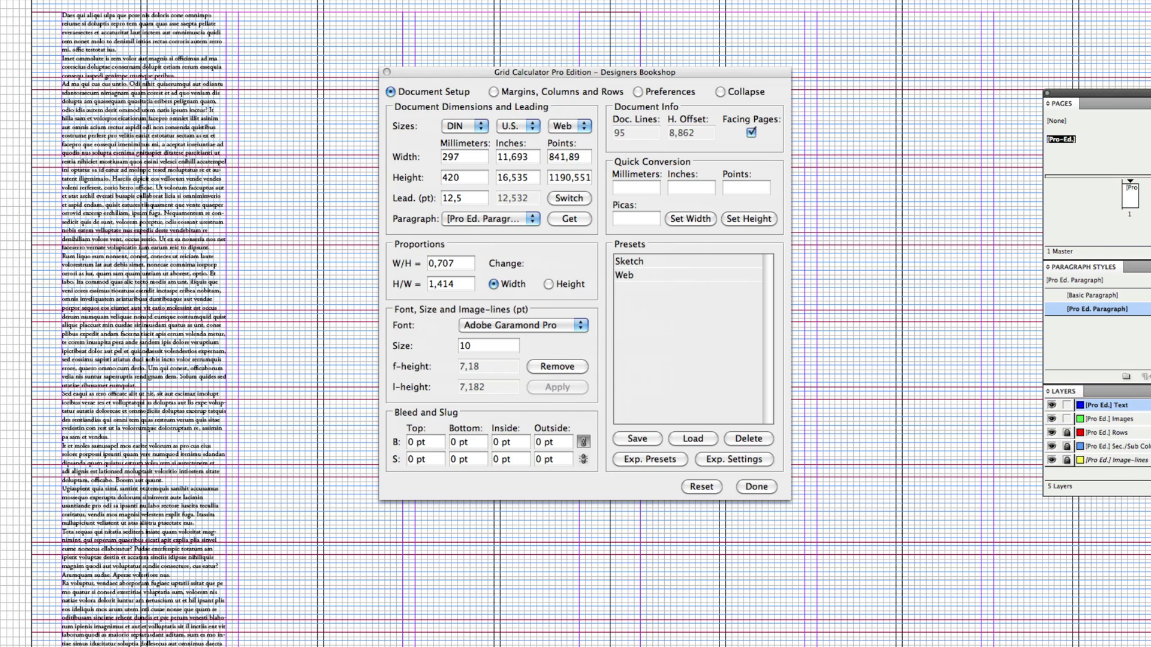
left_click_drag(1148, 93, 976, 77)
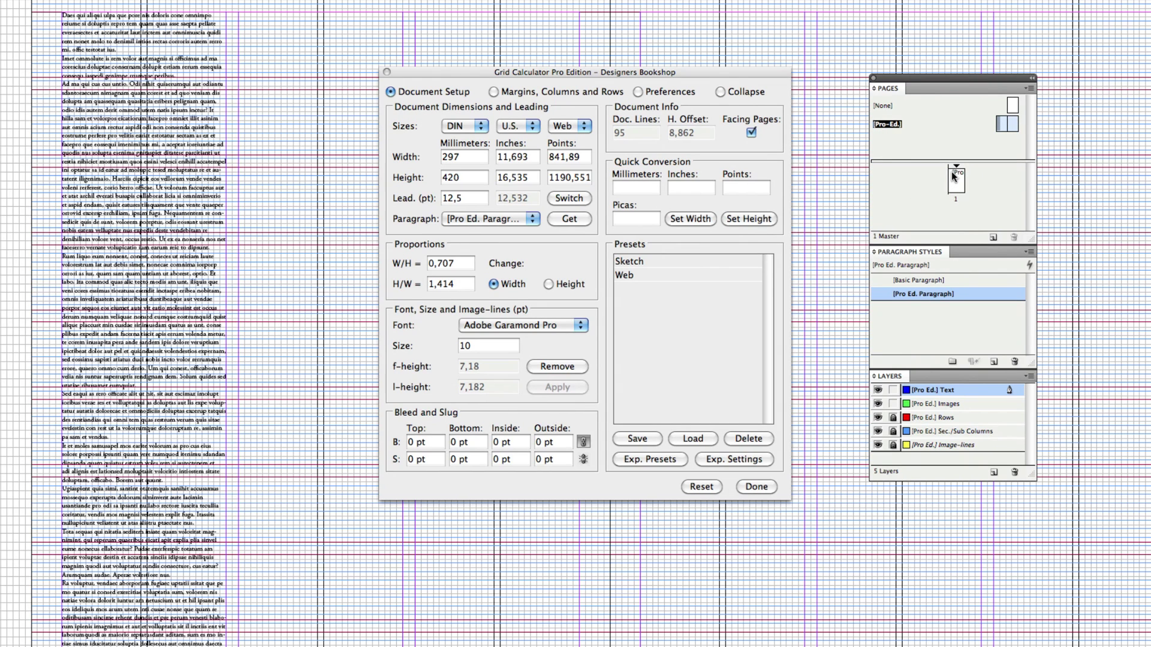
left_click_drag(954, 161, 954, 170)
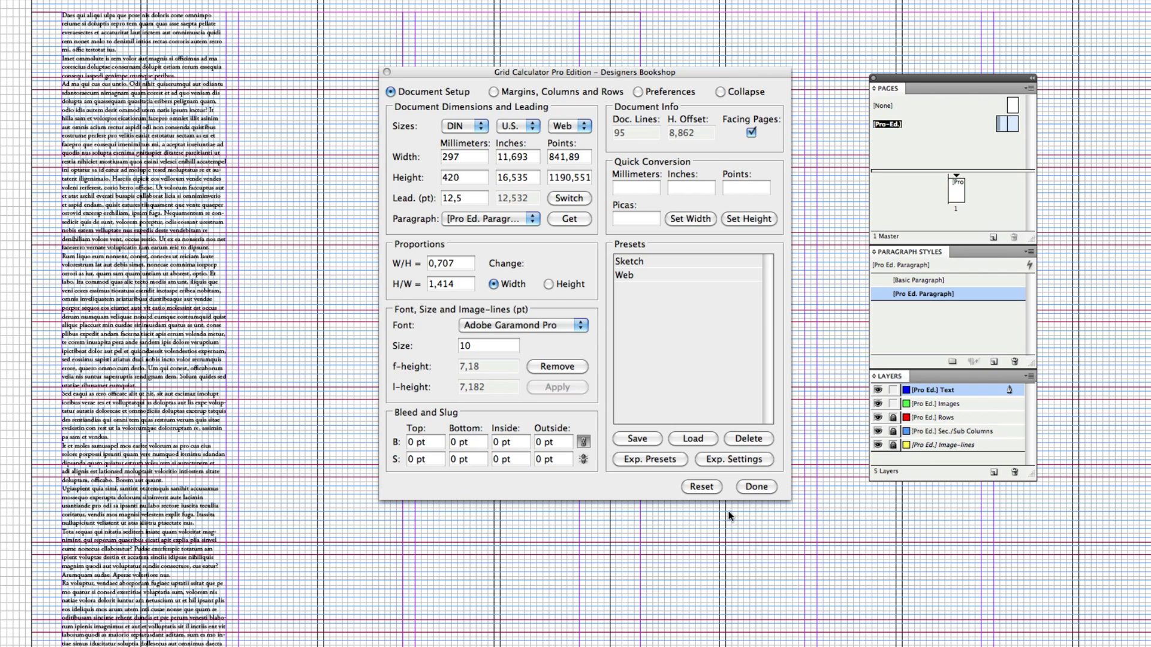
Close the Grid Calculator and save the document as sketch.indd.
left_click(754, 486)
key("super+shift+s")
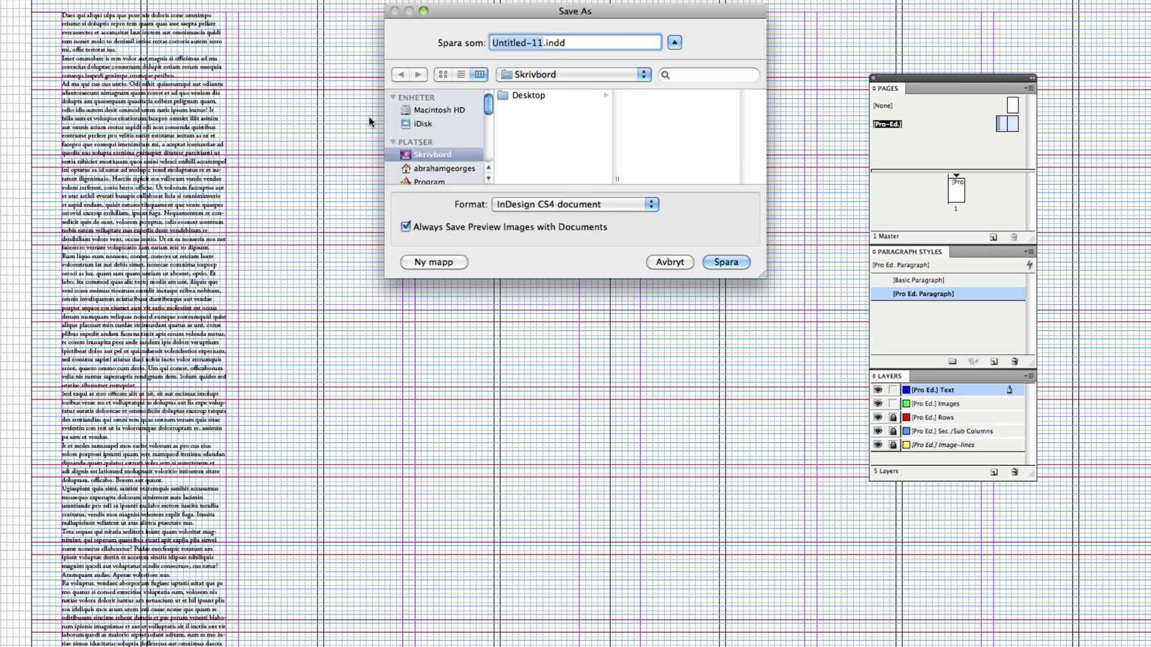
type("layout")
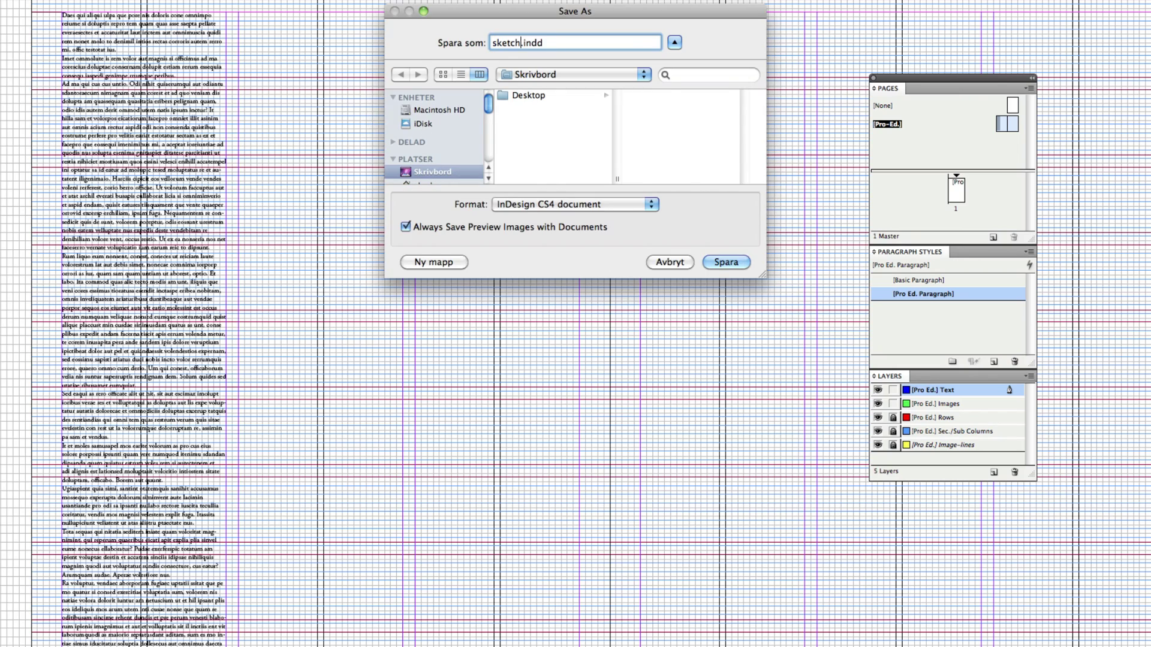
key("Return")
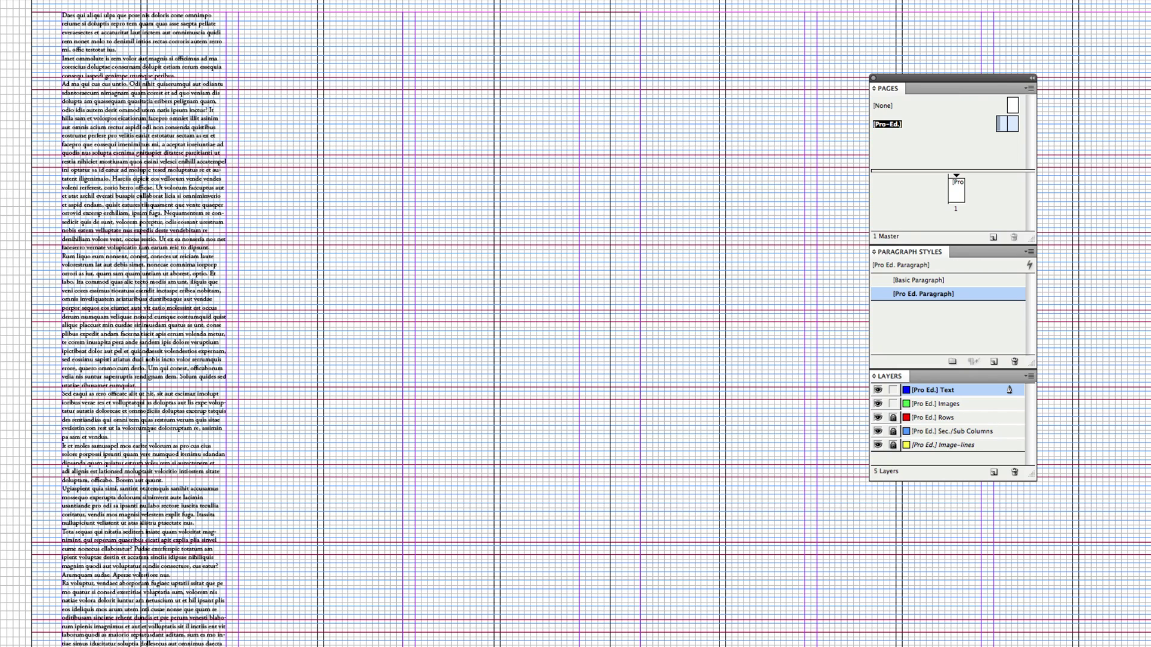
Reopen the Grid Calculator on existing document sketch.indd with Lock Document Size unchecked.
left_click(282, 8)
mouse_move(303, 23)
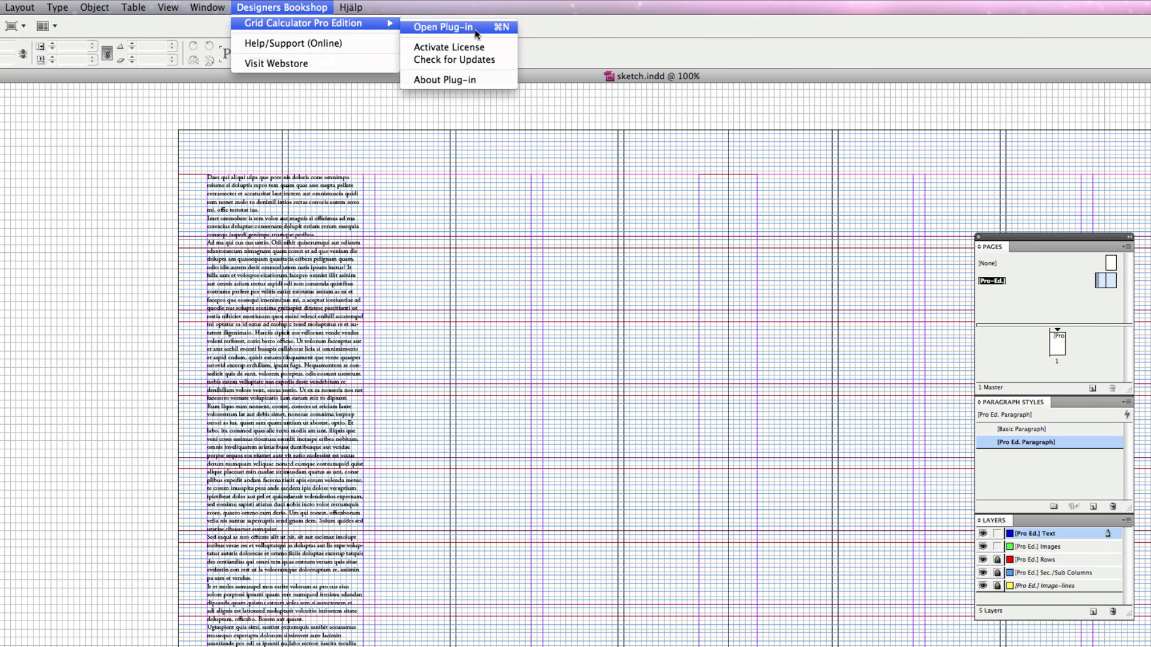
left_click(502, 28)
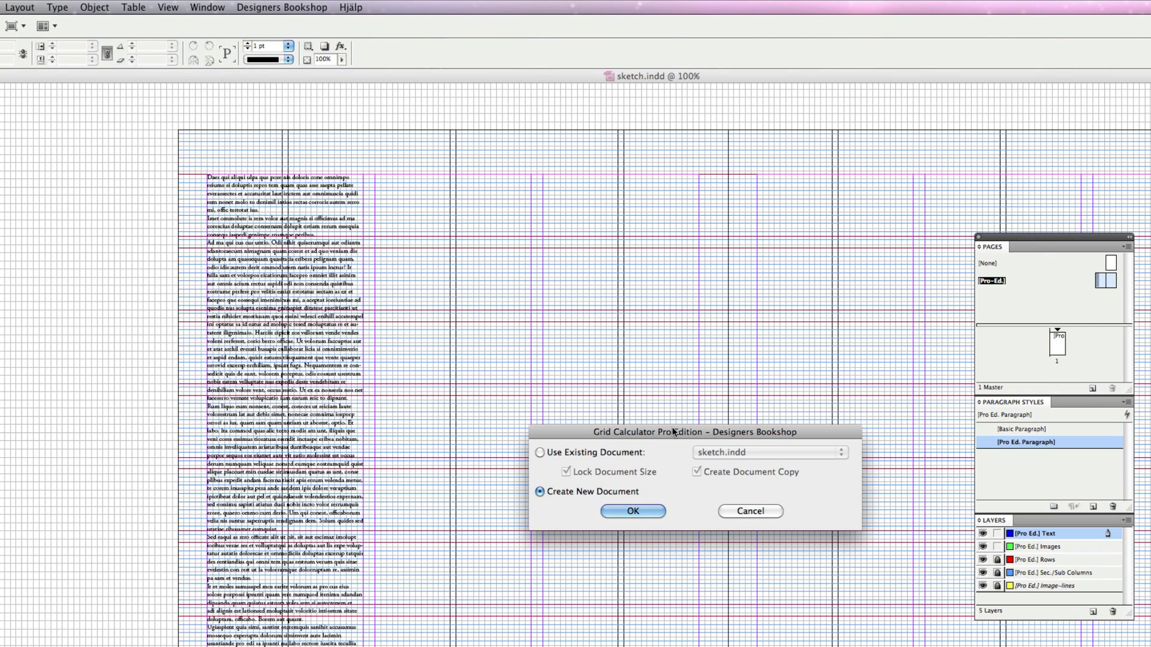
left_click_drag(671, 428, 756, 289)
left_click(679, 319)
left_click(815, 318)
left_click(814, 317)
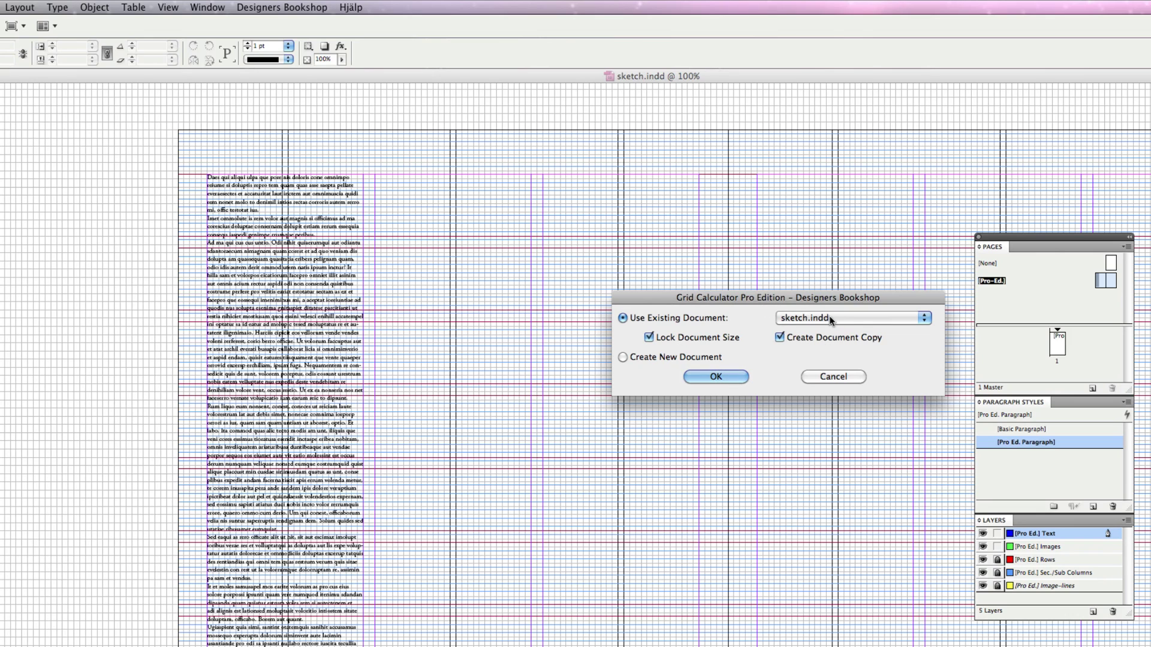
left_click(653, 358)
left_click(660, 315)
left_click(710, 339)
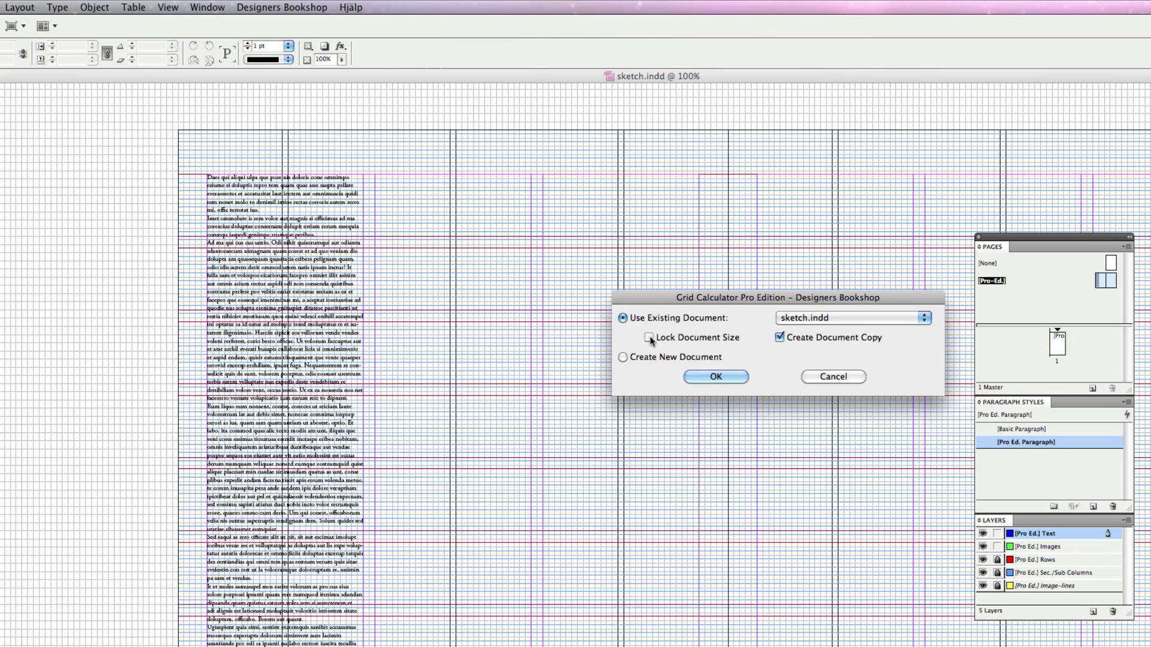
left_click(716, 378)
Save the copy as sketch2.indd.
left_click_drag(664, 170, 628, 194)
key("Right")
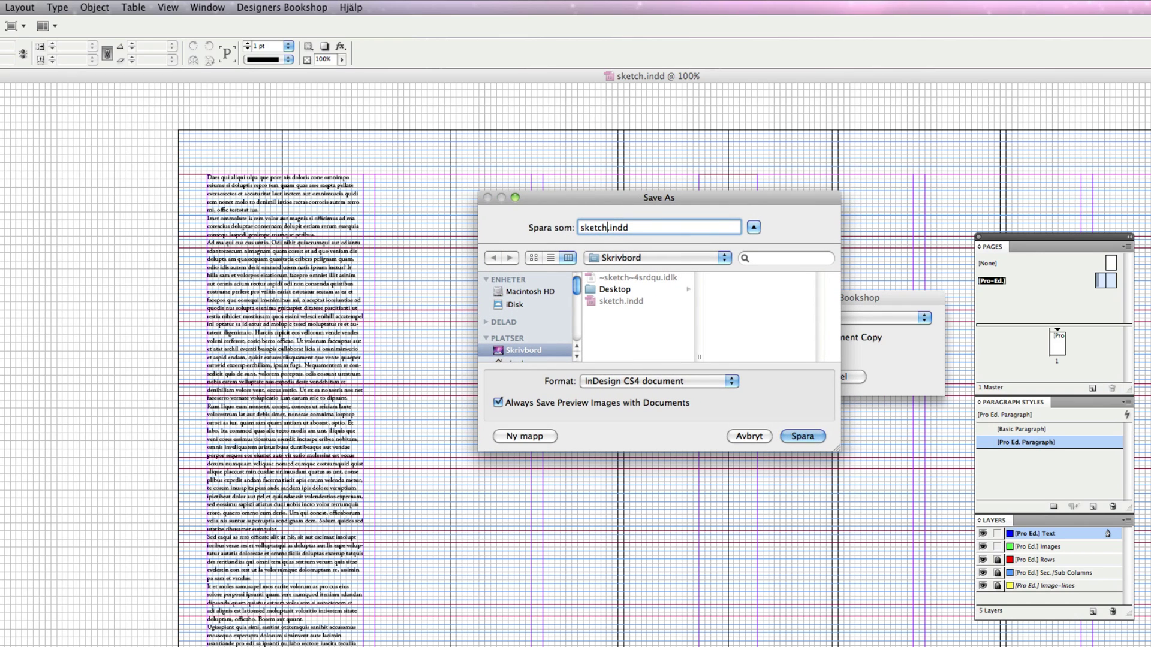
type("2")
left_click(800, 436)
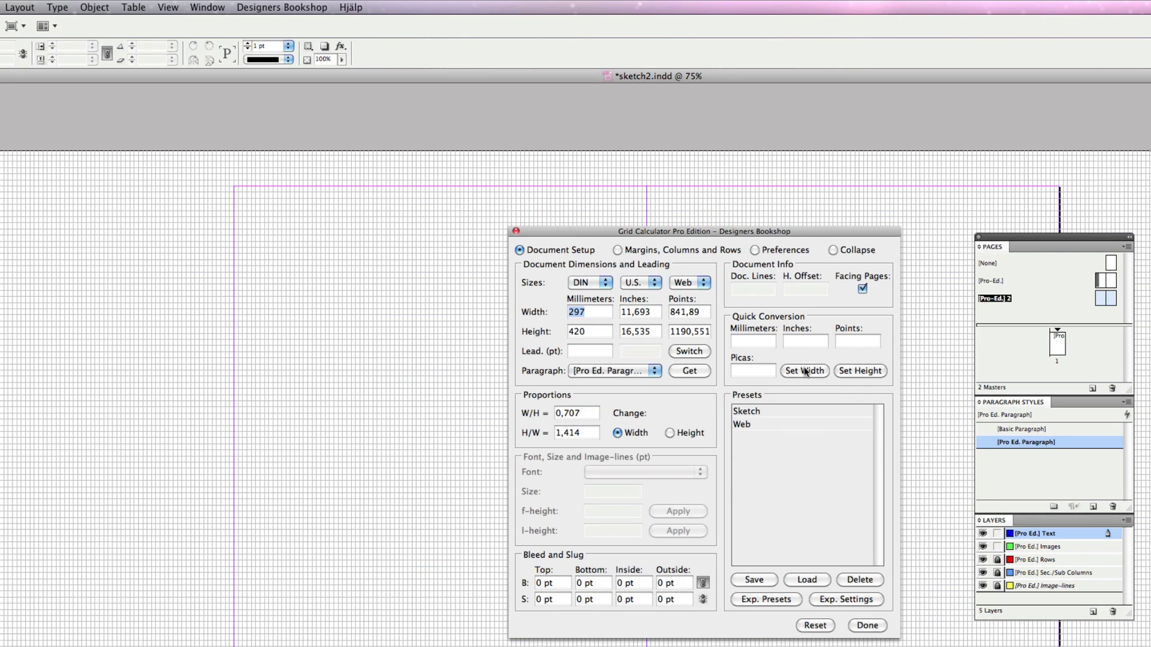
left_click_drag(670, 236, 587, 212)
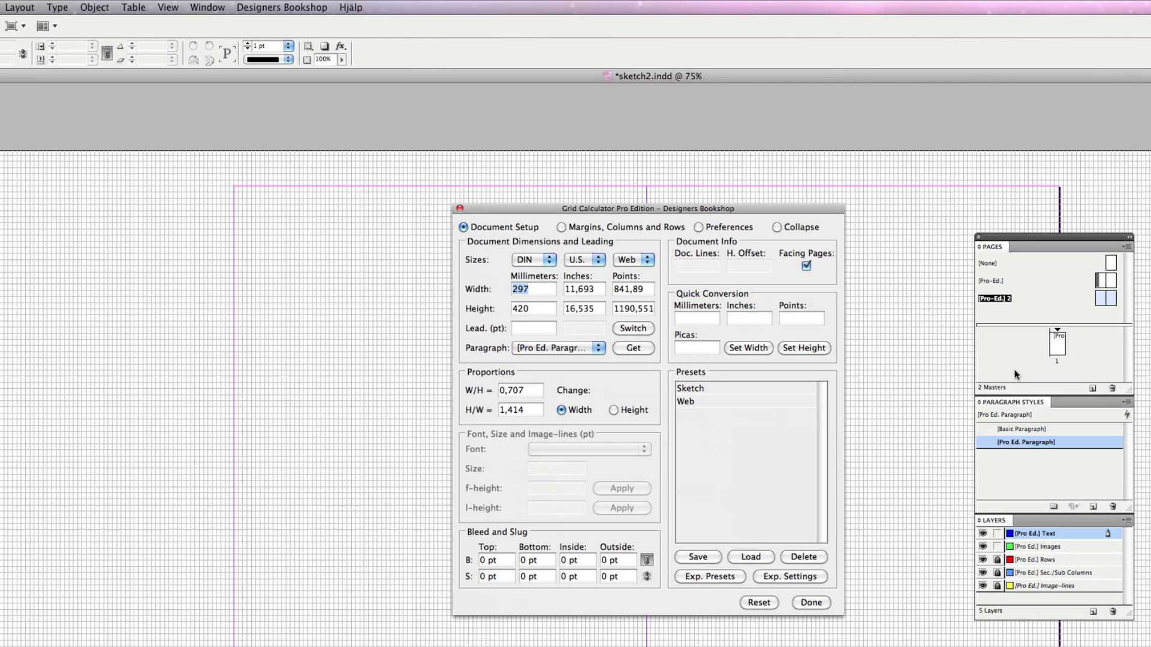